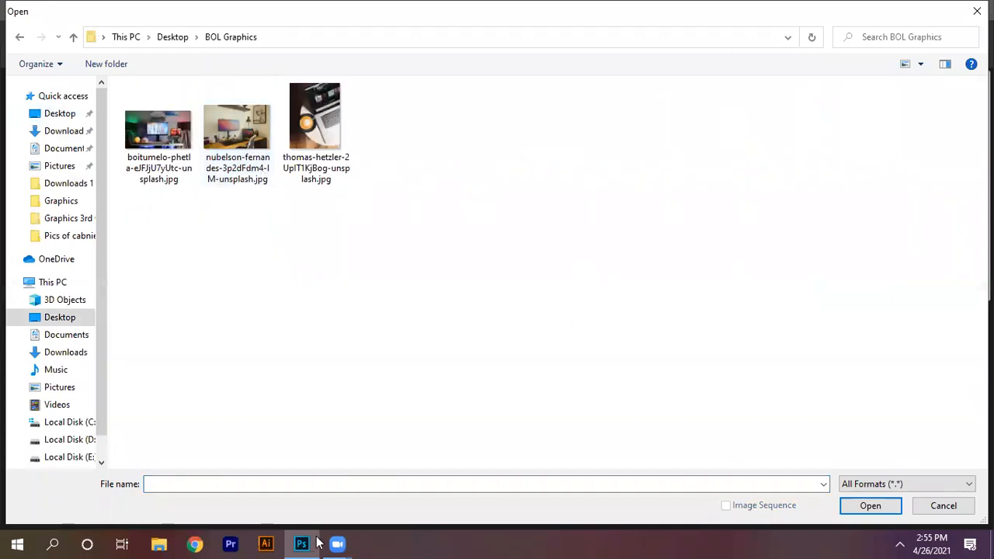
# Step: Open the laptop and coffee photo from the BOL Graphics folder
pyautogui.click(305, 110)
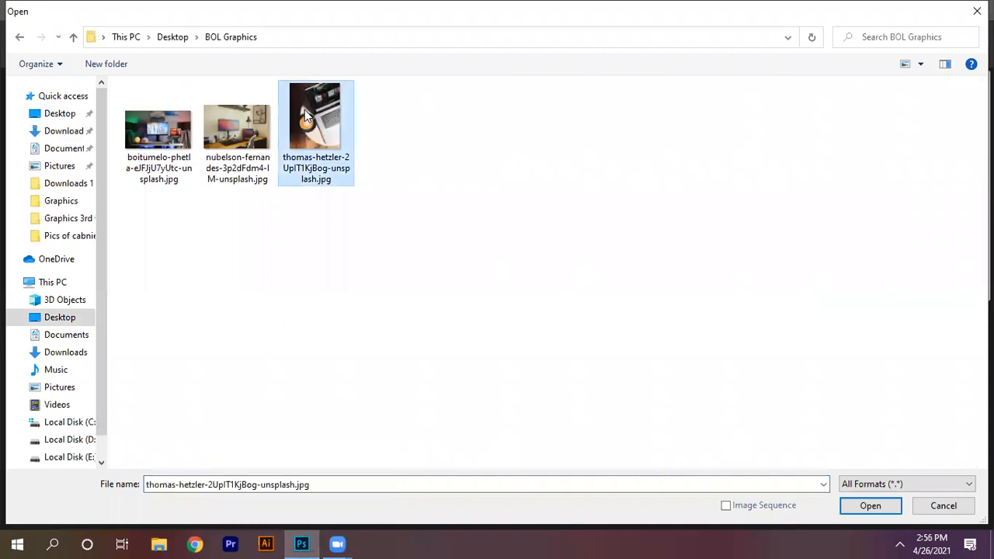
pyautogui.click(852, 506)
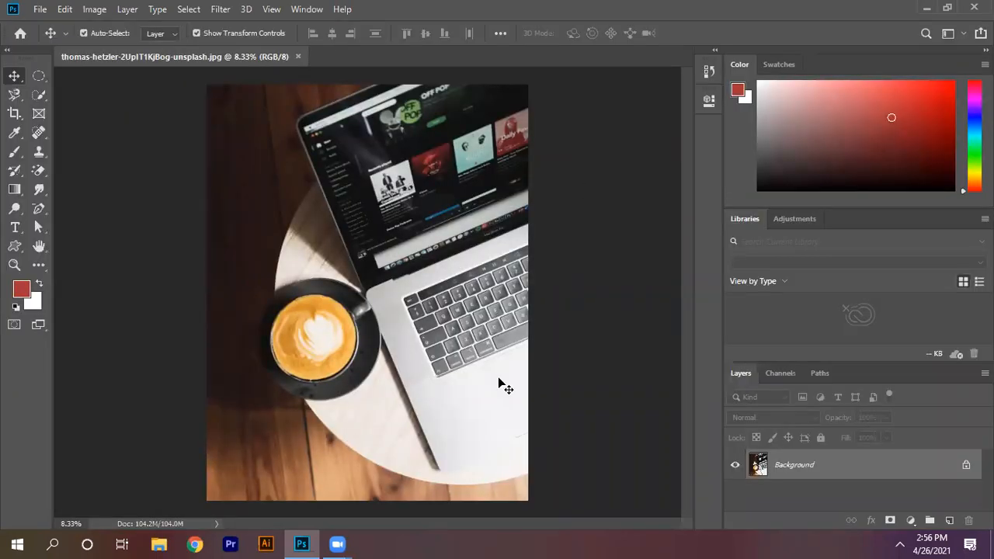
pyautogui.click(14, 266)
pyautogui.click(521, 156)
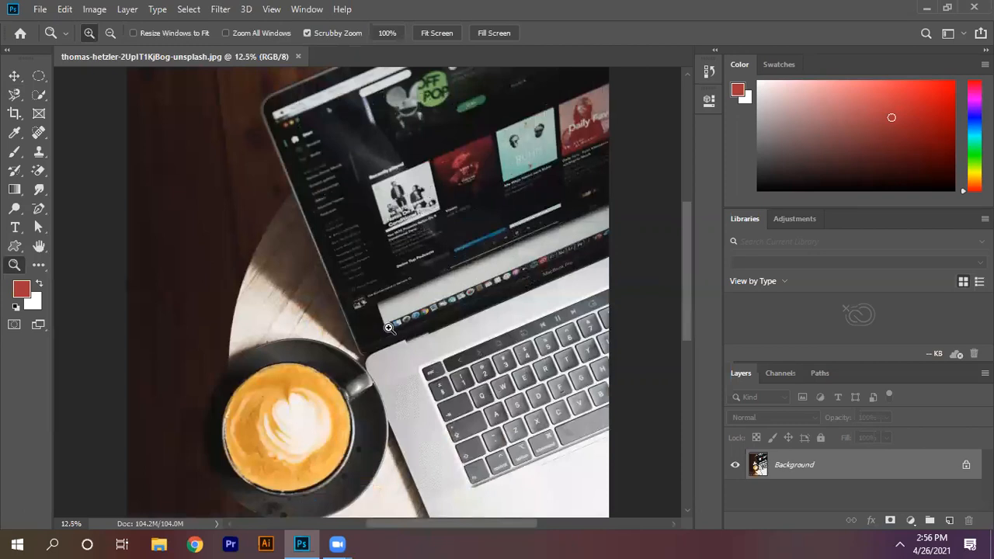
pyautogui.click(389, 329)
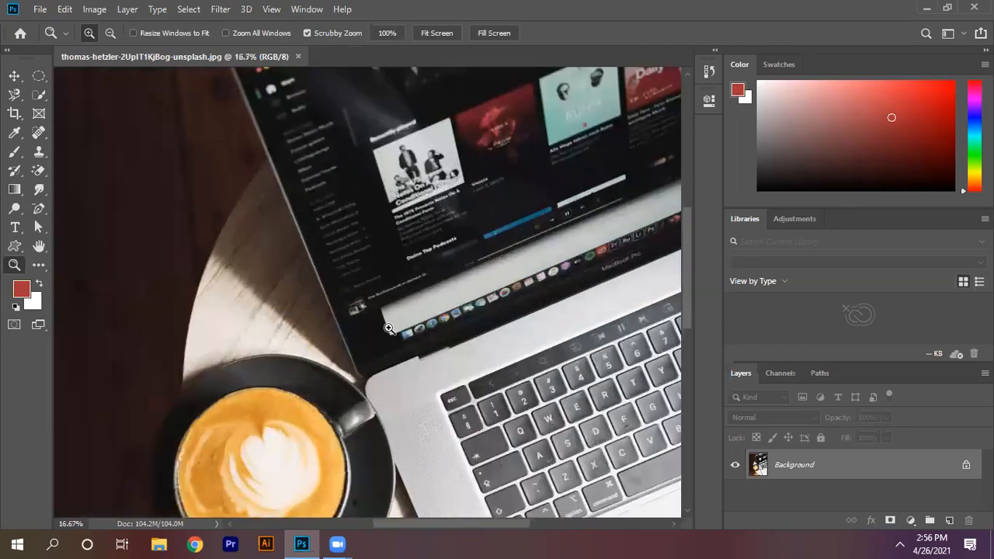
pyautogui.click(14, 75)
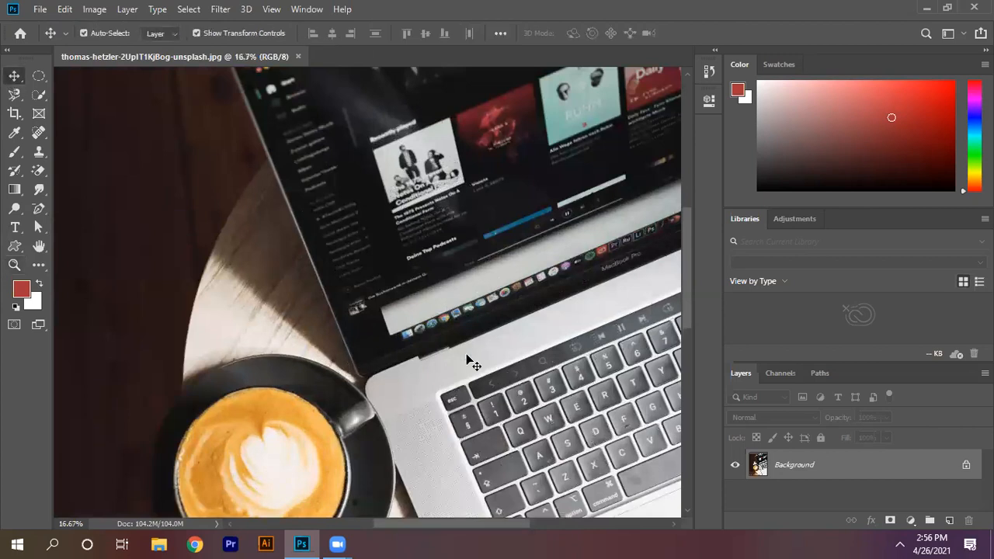
pyautogui.click(481, 237)
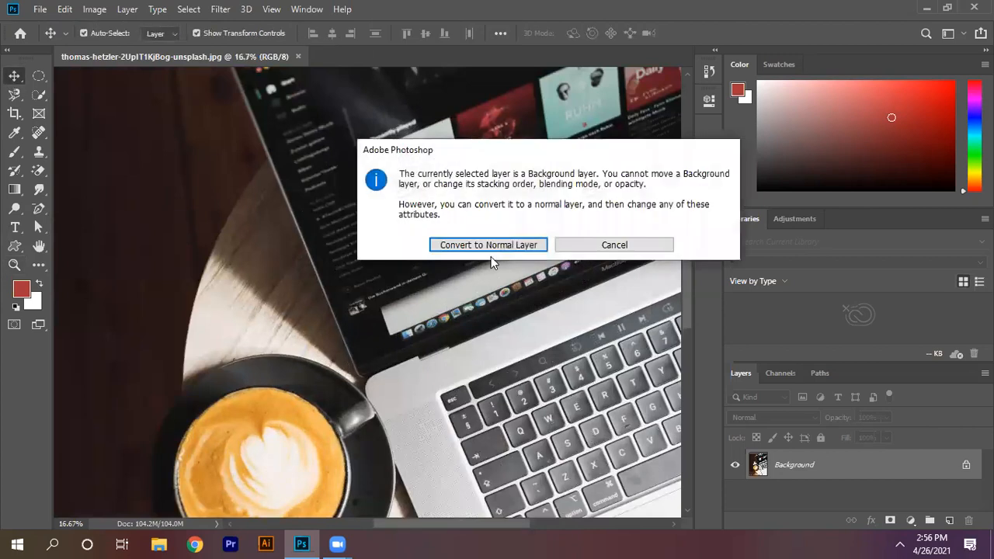
pyautogui.click(630, 247)
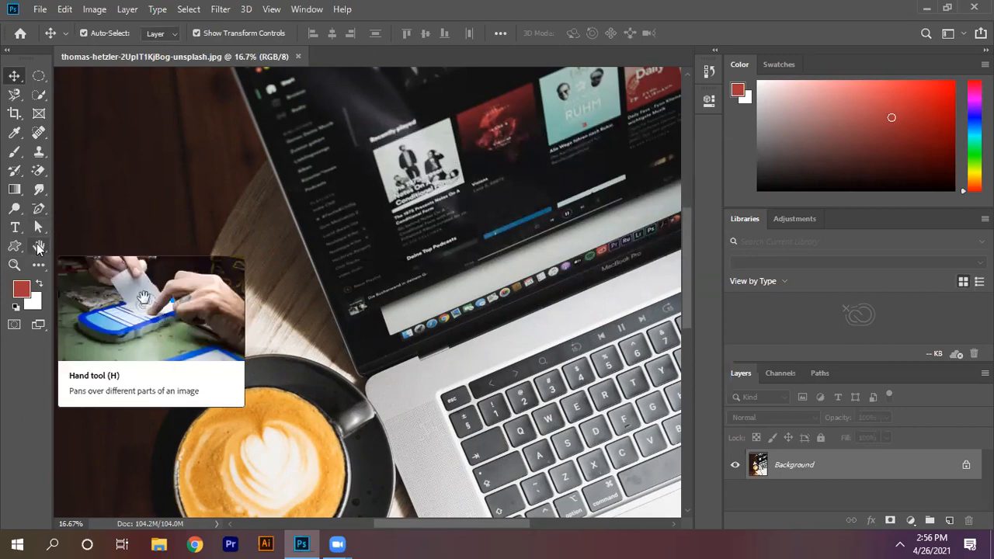
# Step: Select a circular area of the coffee inside the cup with the Elliptical Marquee tool and copy it to a new layer
pyautogui.click(36, 243)
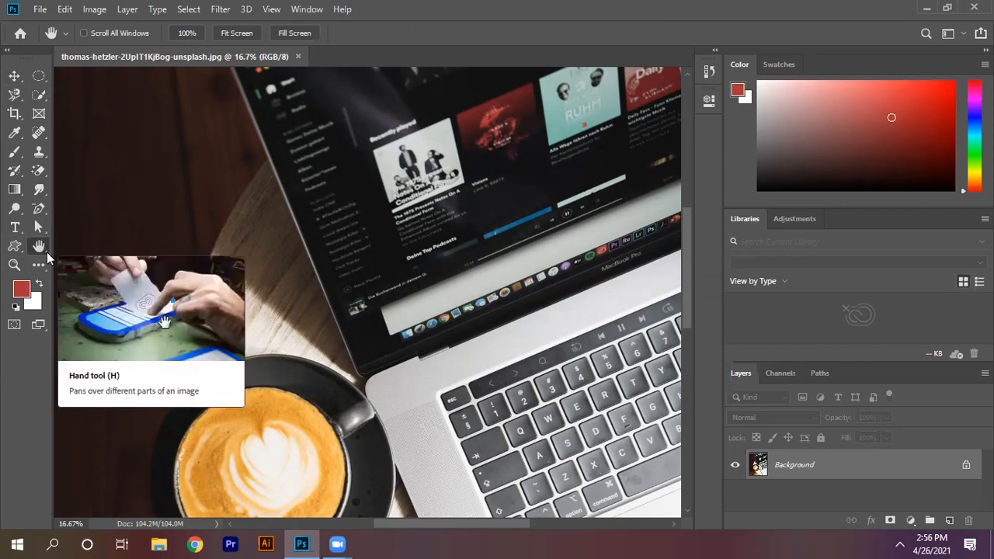
pyautogui.moveTo(396, 264); pyautogui.dragTo(319, 64)
pyautogui.moveTo(418, 411); pyautogui.dragTo(358, 146)
pyautogui.moveTo(277, 139); pyautogui.dragTo(384, 149)
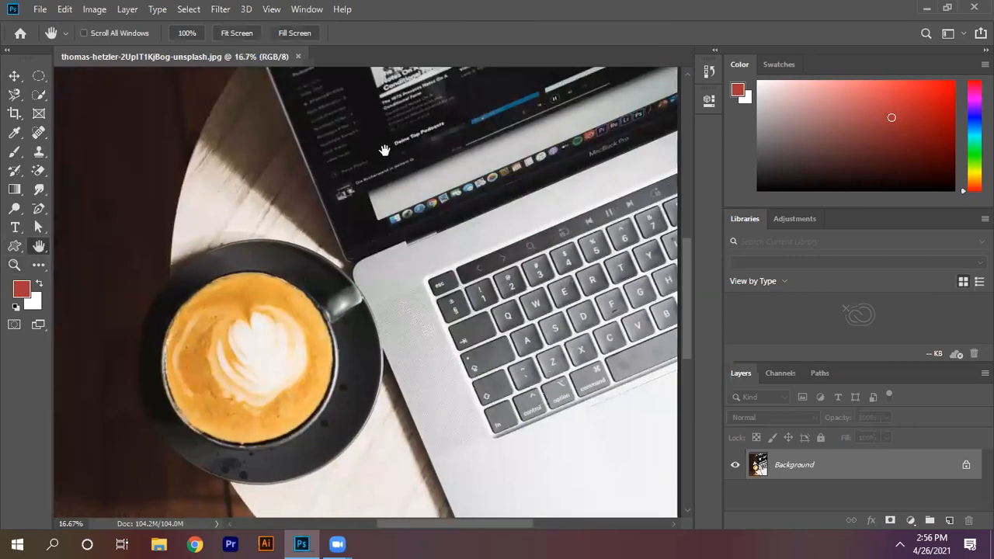
pyautogui.click(39, 76)
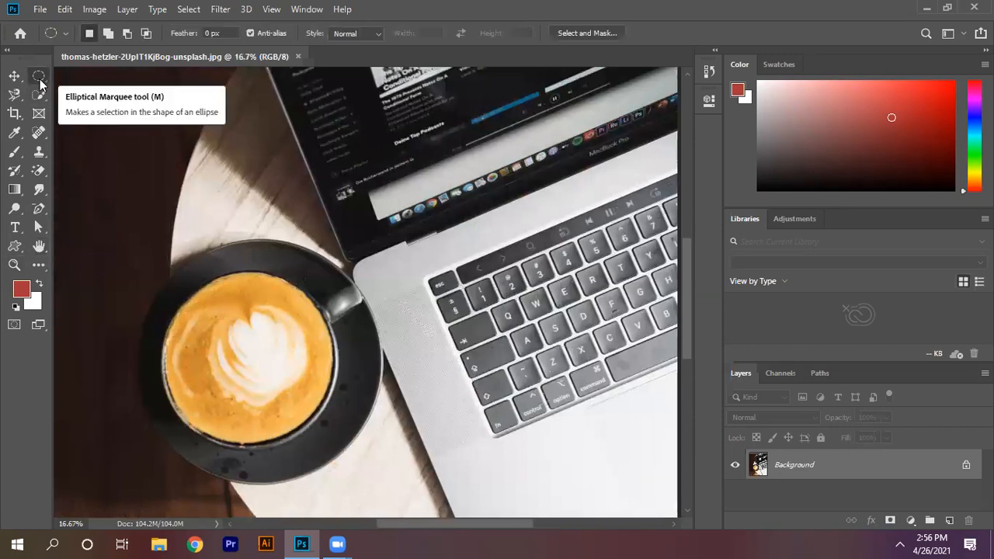
pyautogui.rightClick(39, 81)
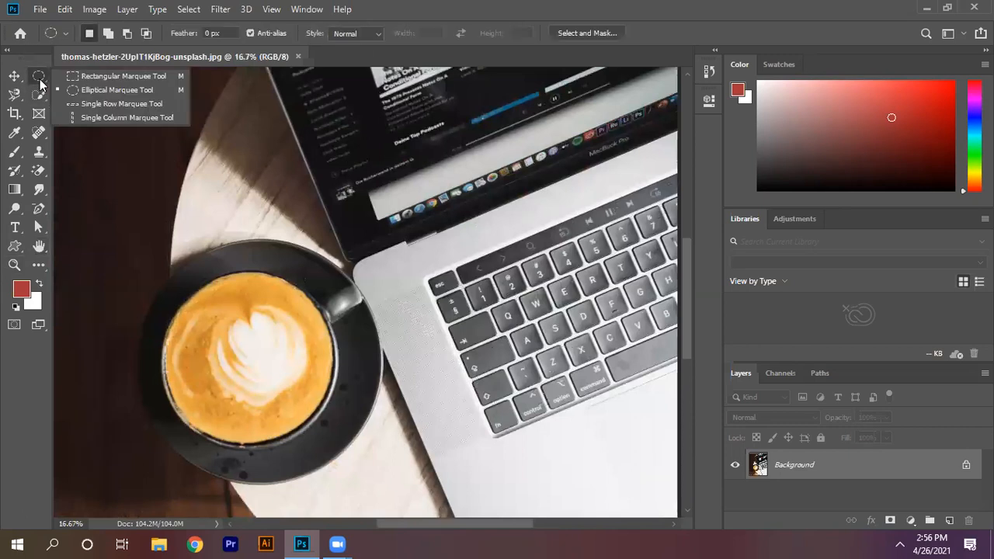
pyautogui.click(103, 85)
pyautogui.moveTo(199, 297); pyautogui.dragTo(323, 425)
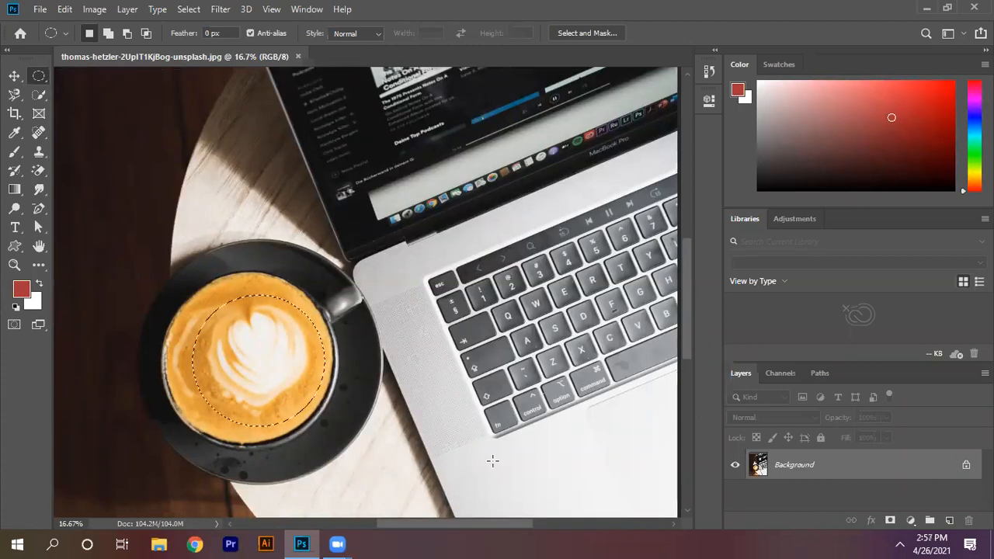
pyautogui.hotkey('ctrl', 'j')
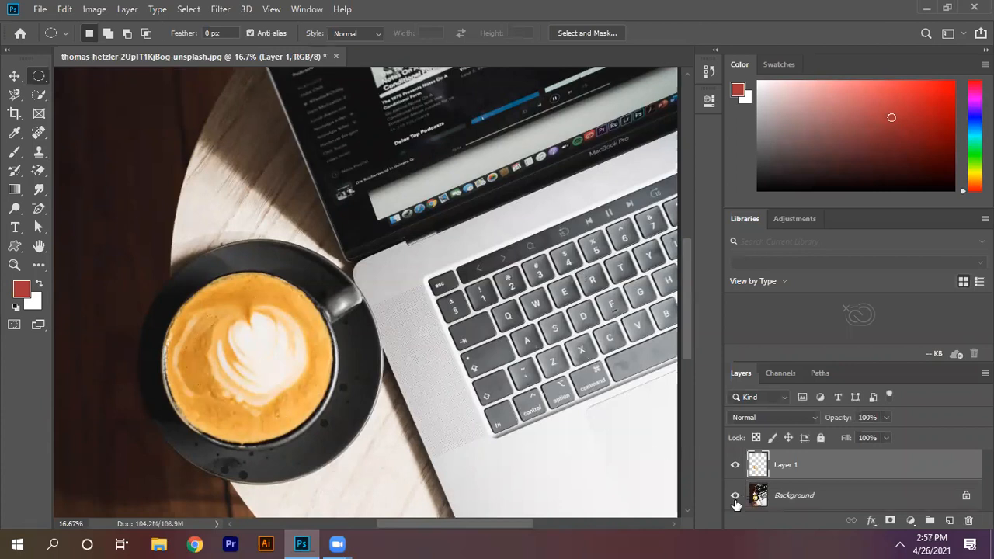
# Step: Check the copied coffee circle with the Background layer hidden, restore the Background, and delete the copied layer
pyautogui.click(735, 496)
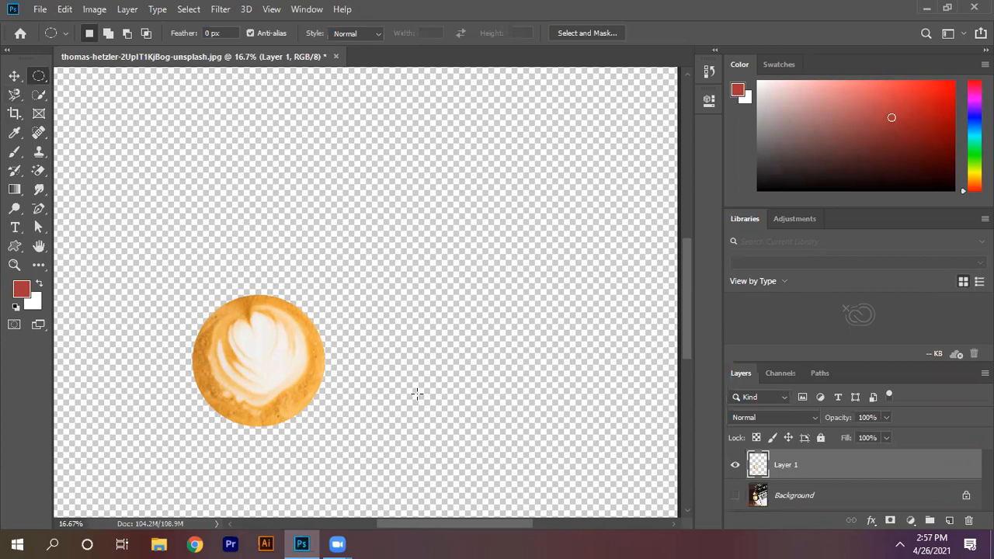
pyautogui.click(735, 496)
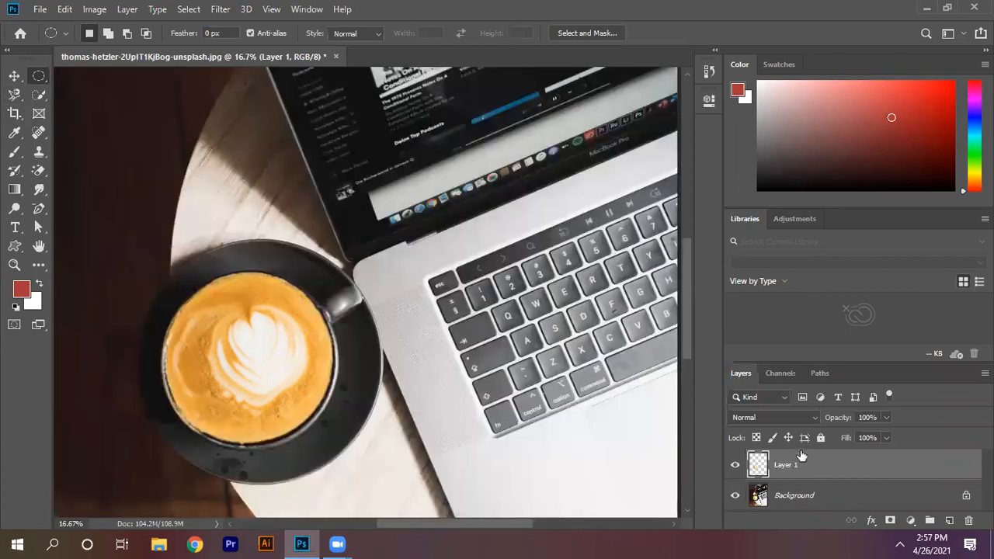
pyautogui.press('Delete')
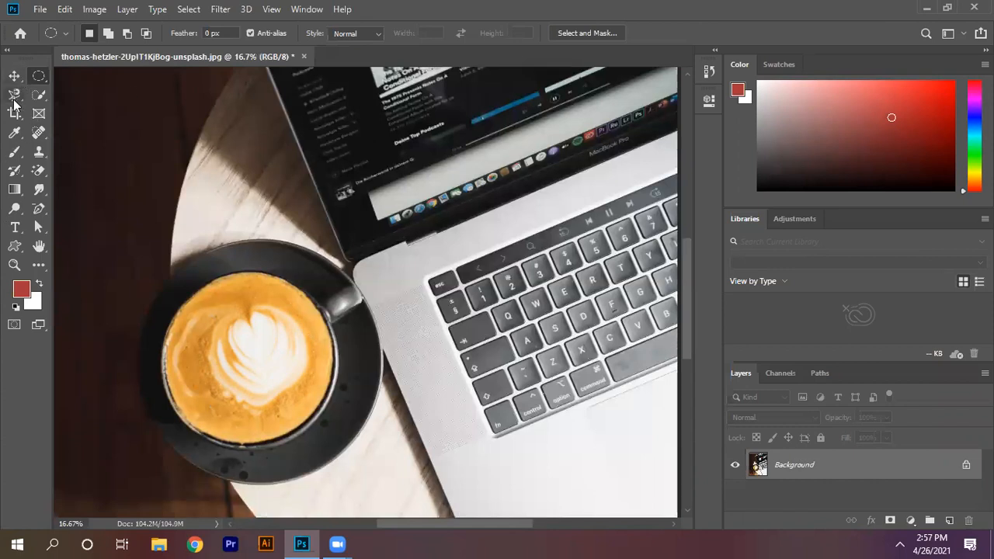
# Step: Try several freehand Lasso outlines around the coffee cup and saucer, clearing the selection at the end
pyautogui.click(15, 100)
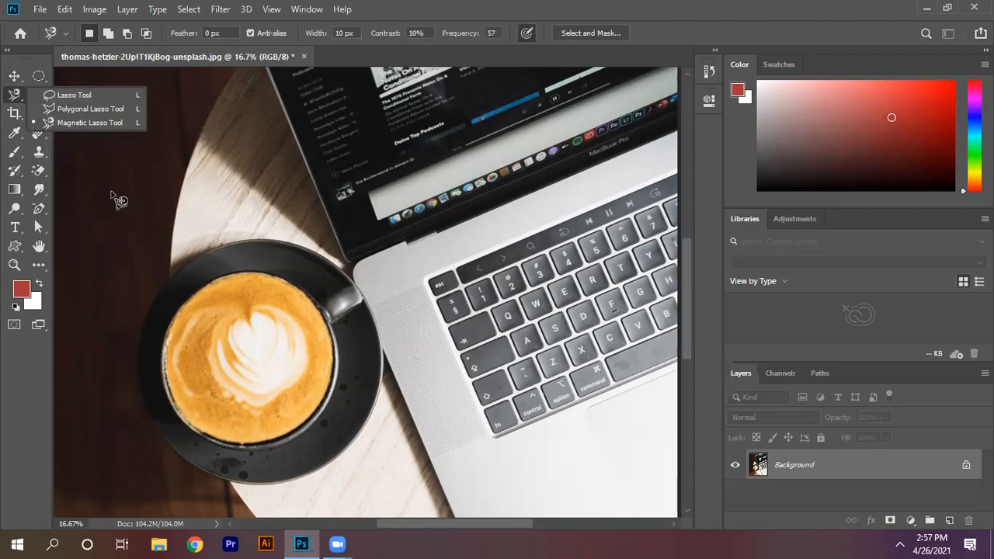
pyautogui.click(75, 94)
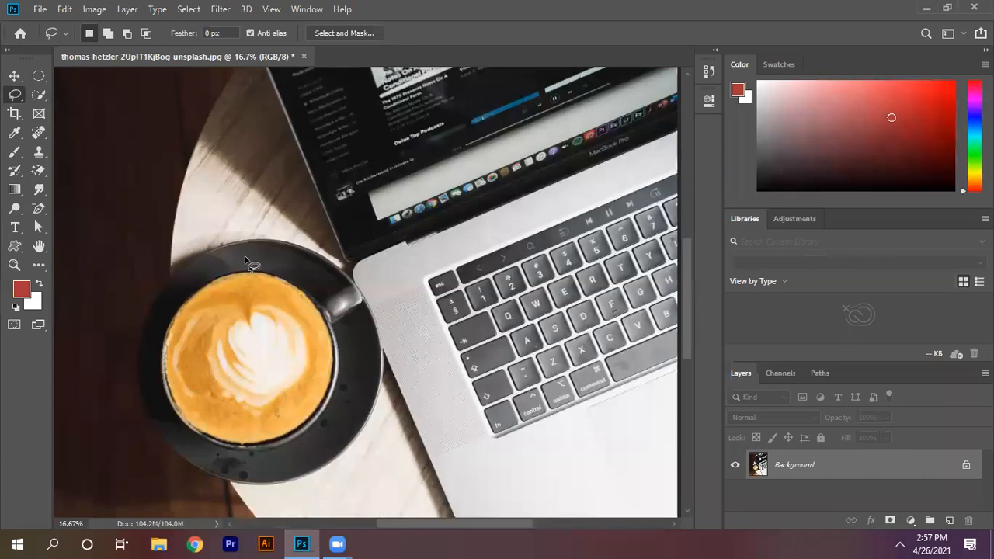
pyautogui.moveTo(251, 259)
pyautogui.mouseDown()
pyautogui.moveTo(159, 299)
pyautogui.moveTo(111, 384)
pyautogui.moveTo(291, 537)
pyautogui.moveTo(495, 444)
pyautogui.moveTo(469, 341)
pyautogui.moveTo(380, 285)
pyautogui.moveTo(253, 265)
pyautogui.mouseUp()
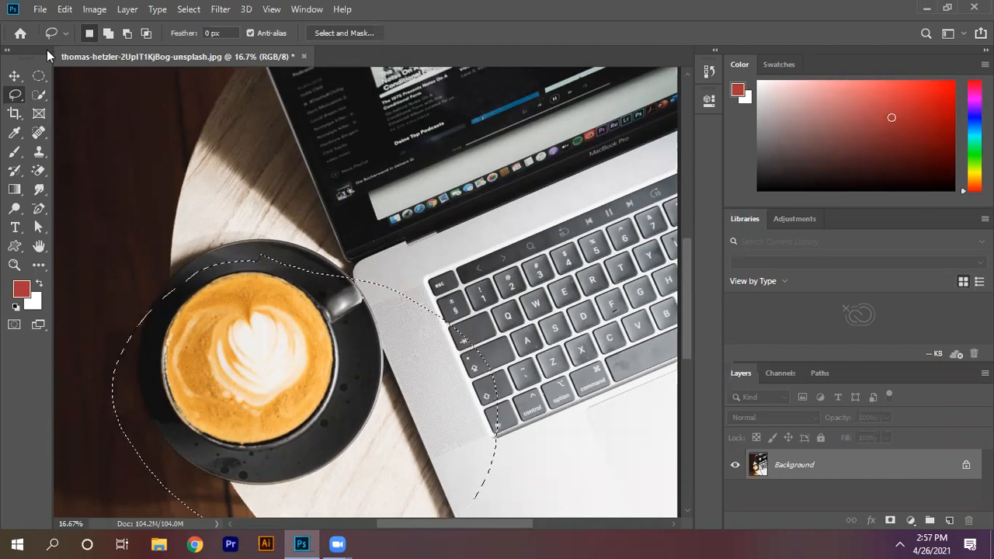
pyautogui.moveTo(280, 239)
pyautogui.mouseDown()
pyautogui.moveTo(202, 261)
pyautogui.moveTo(169, 287)
pyautogui.moveTo(157, 323)
pyautogui.mouseUp()
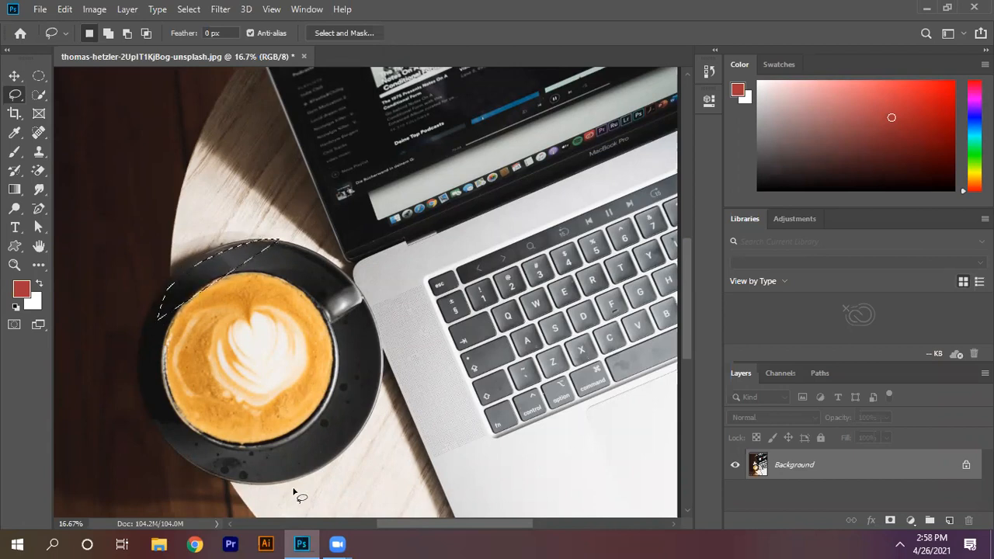
pyautogui.click(68, 242)
pyautogui.moveTo(242, 248)
pyautogui.mouseDown()
pyautogui.moveTo(143, 302)
pyautogui.moveTo(144, 379)
pyautogui.moveTo(141, 365)
pyautogui.mouseUp()
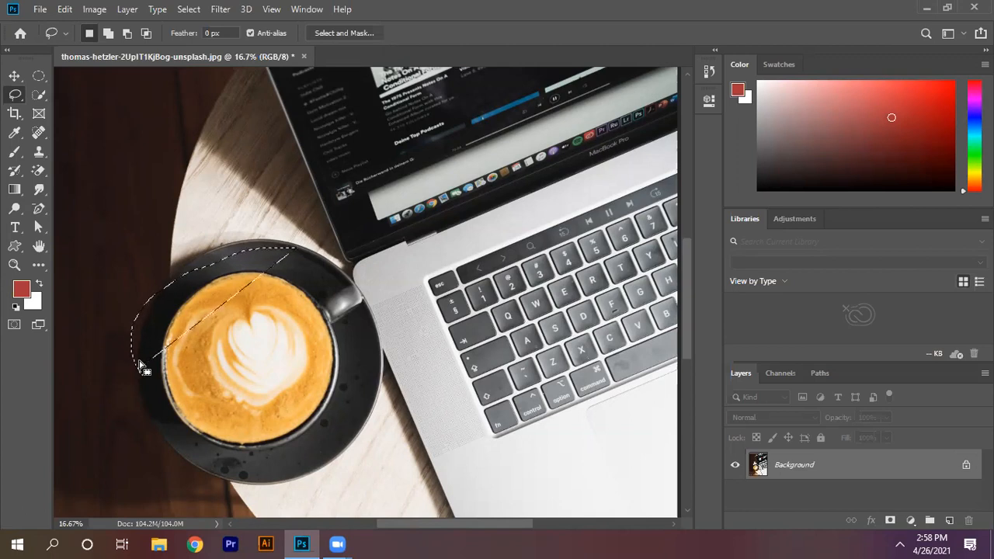
pyautogui.click(141, 366)
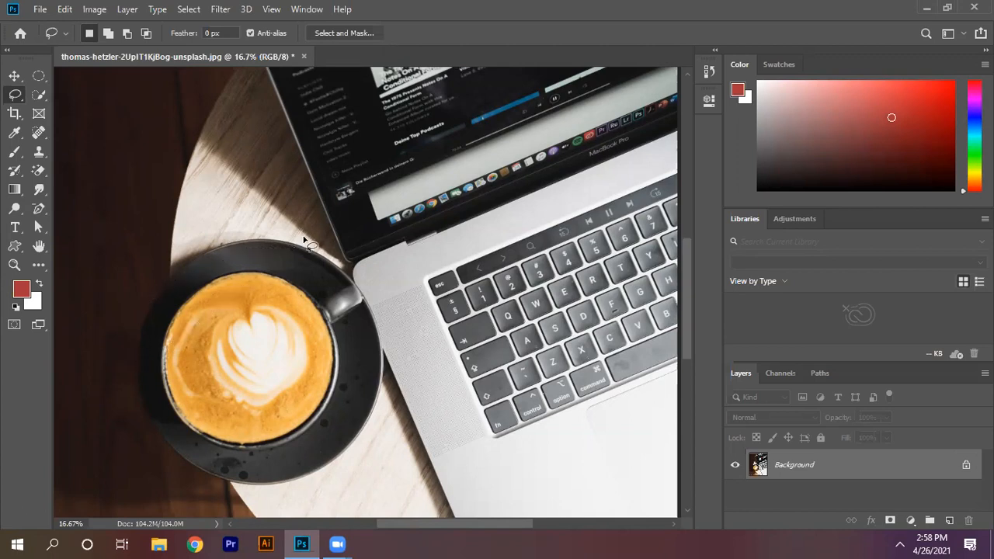
pyautogui.moveTo(305, 239)
pyautogui.mouseDown()
pyautogui.moveTo(147, 537)
pyautogui.moveTo(321, 538)
pyautogui.moveTo(410, 343)
pyautogui.moveTo(373, 274)
pyautogui.moveTo(292, 259)
pyautogui.moveTo(64, 263)
pyautogui.moveTo(143, 281)
pyautogui.mouseUp()
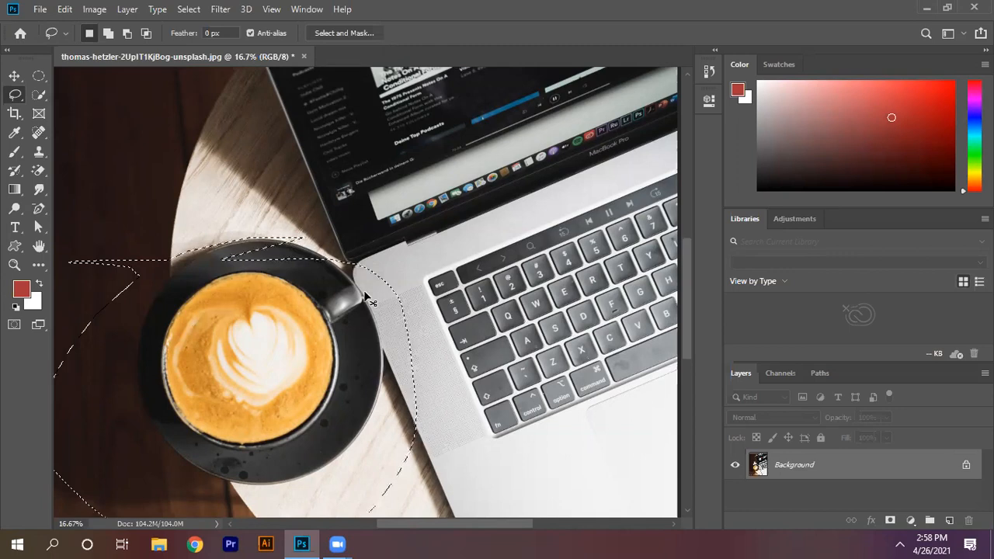
pyautogui.hotkey('ctrl', 'd')
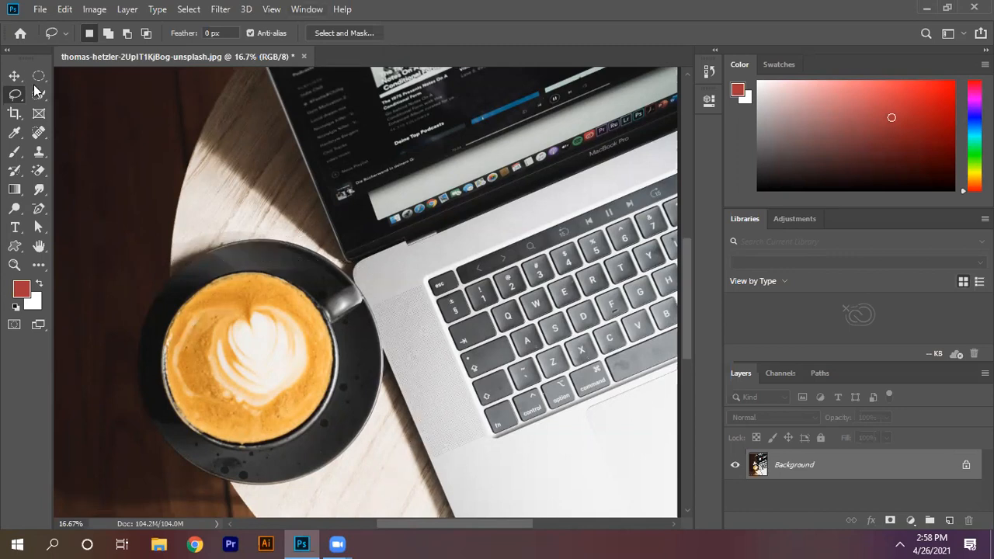
# Step: Try to outline the laptop with the Polygonal Lasso tool from the lid down to the base's lower corner, and cancel the outline
pyautogui.rightClick(19, 99)
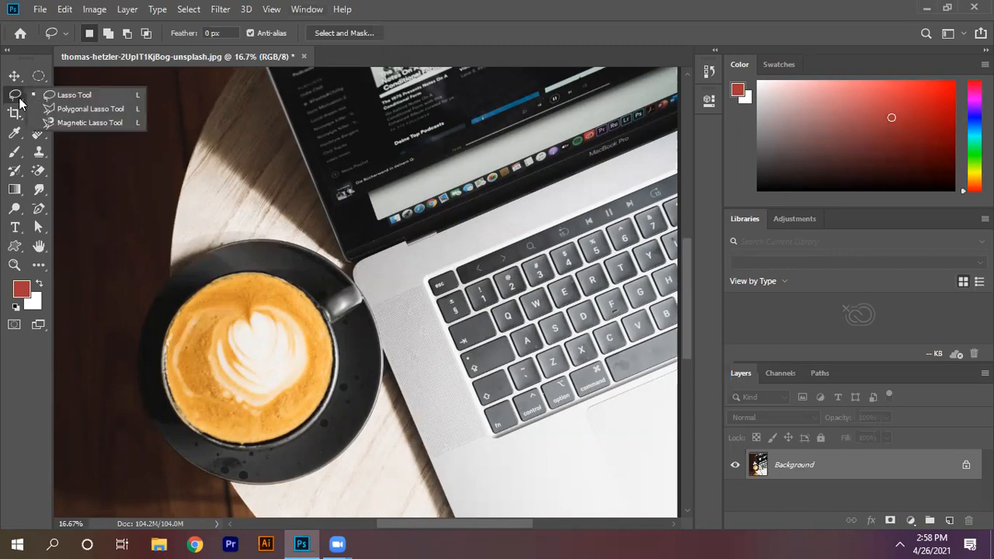
pyautogui.click(84, 109)
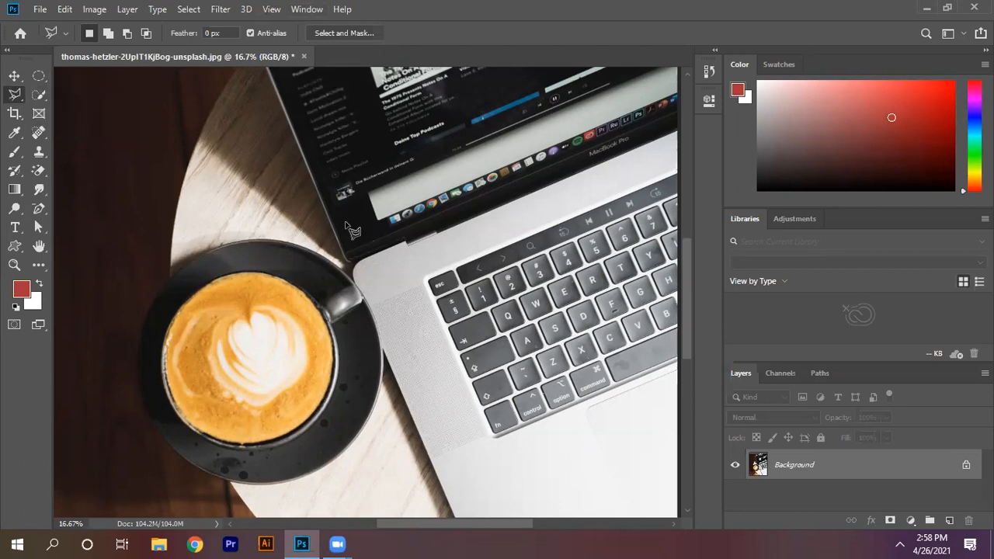
pyautogui.click(39, 245)
pyautogui.moveTo(532, 231); pyautogui.dragTo(508, 427)
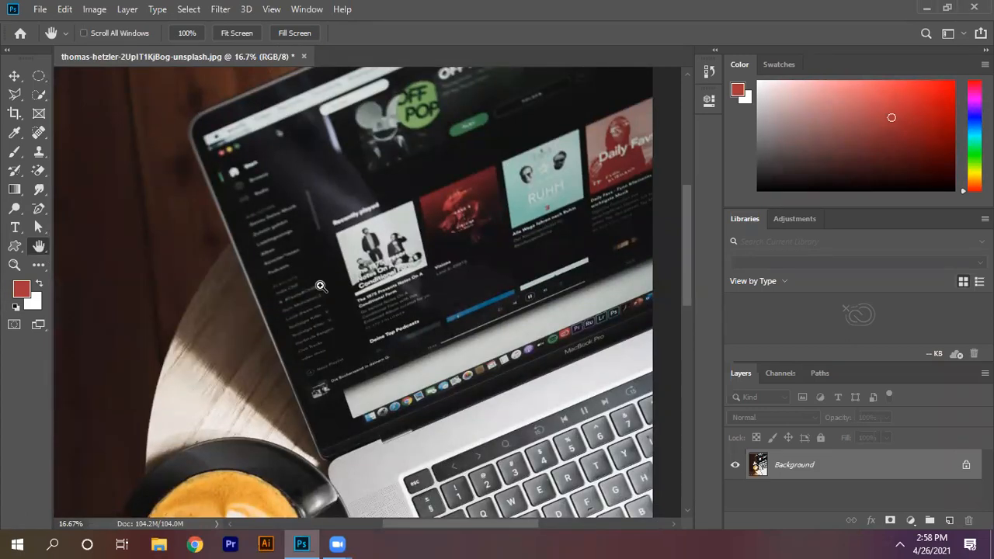
pyautogui.hotkey('ctrl', '-')
pyautogui.hotkey('ctrl', '-')
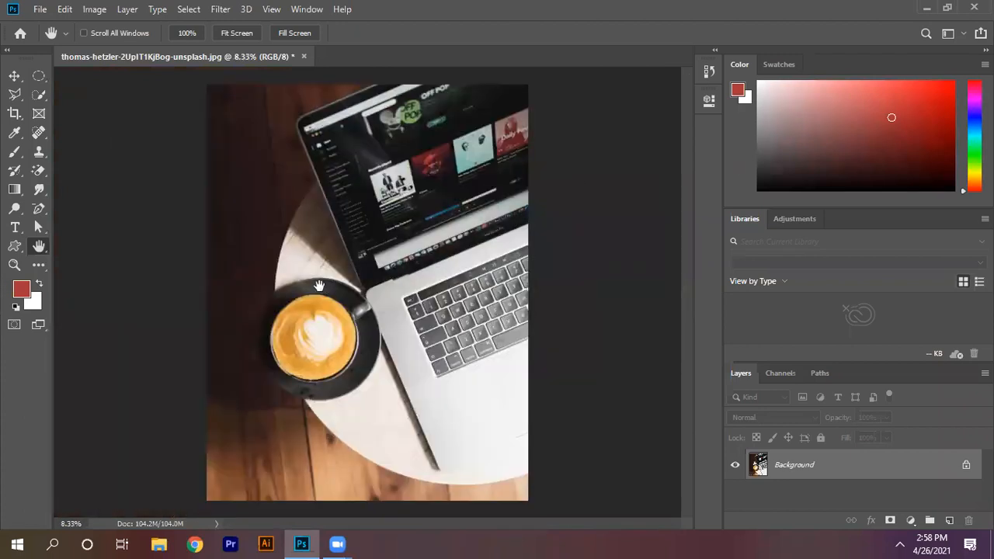
pyautogui.click(15, 94)
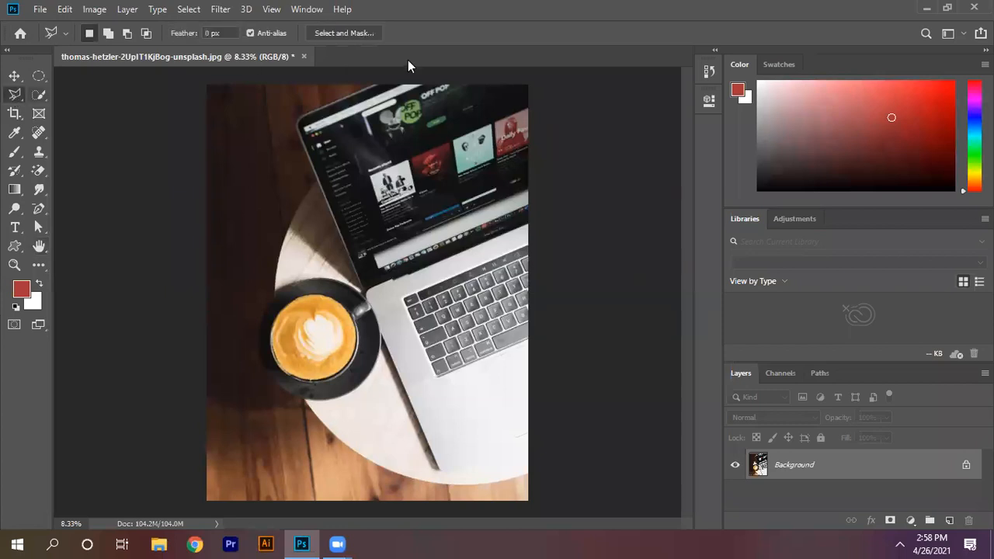
pyautogui.click(378, 87)
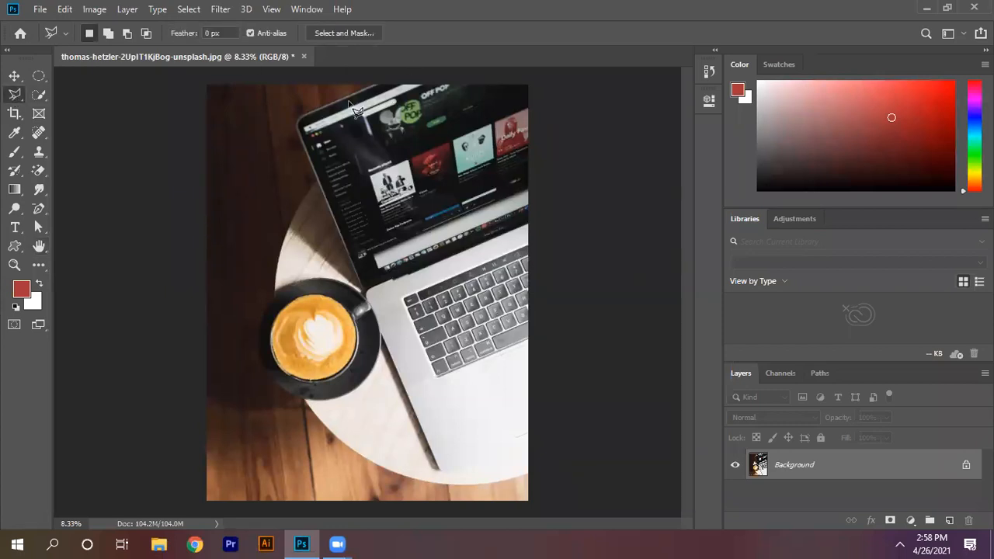
pyautogui.click(298, 118)
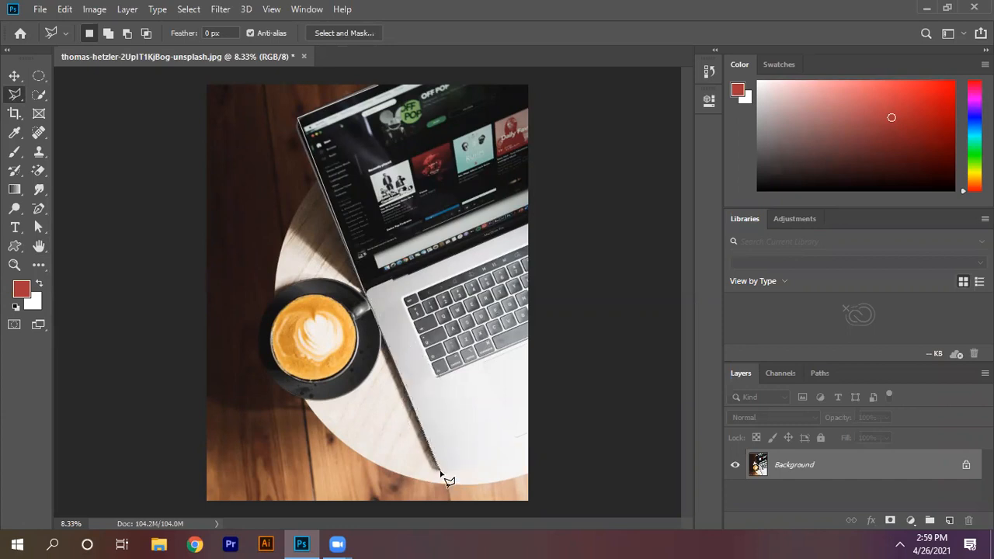
pyautogui.scroll(3, 448, 481)
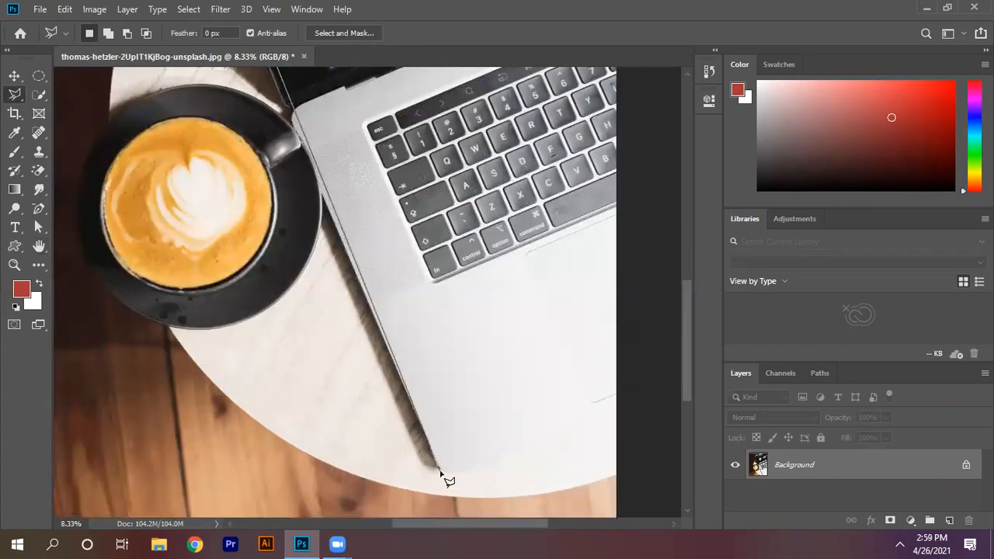
pyautogui.press('BackSpace')
pyautogui.press('Escape')
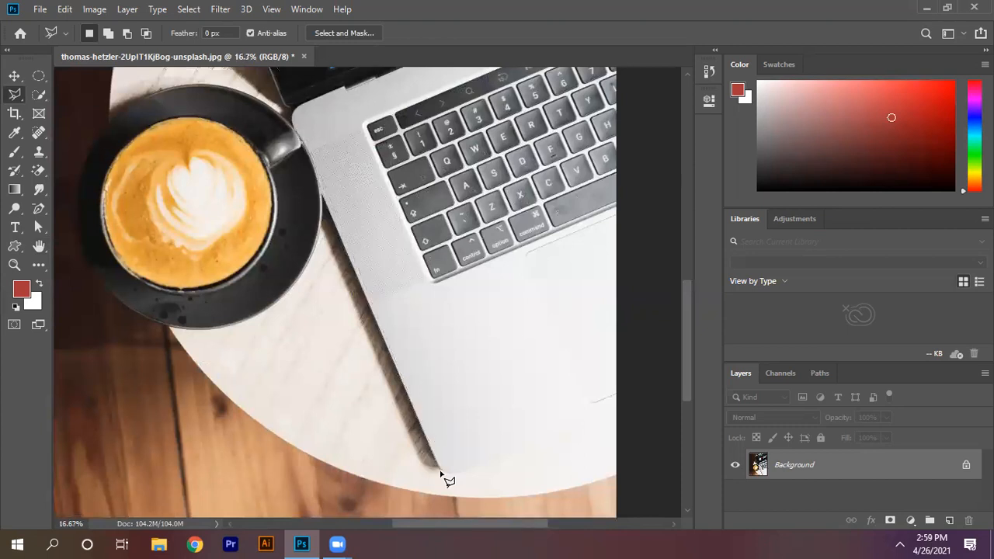
pyautogui.moveTo(685, 316); pyautogui.dragTo(691, 194)
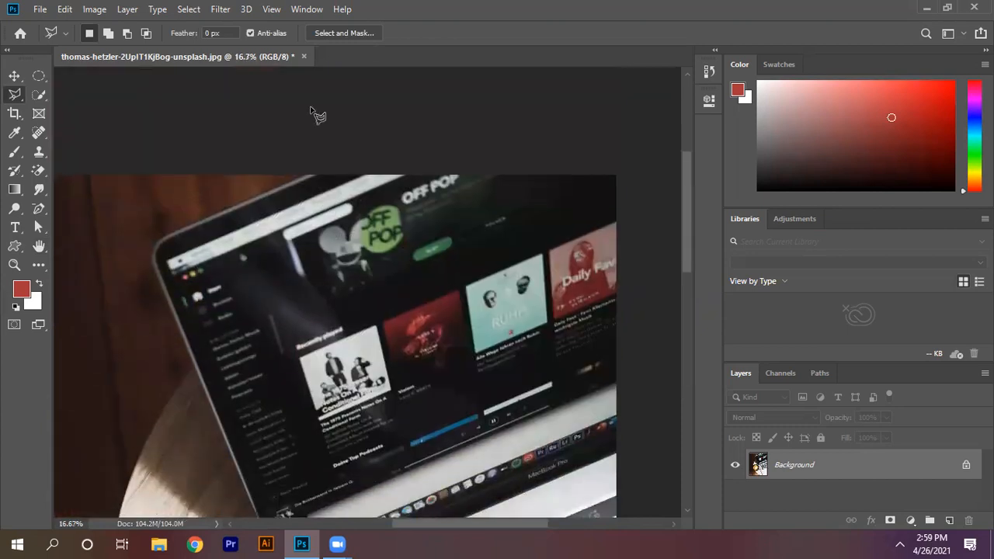
pyautogui.click(316, 178)
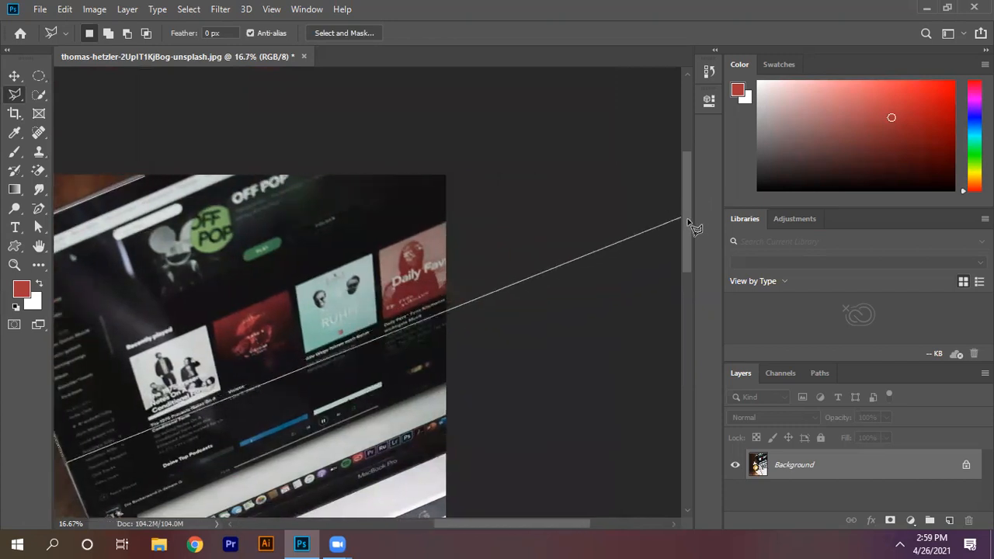
pyautogui.press('BackSpace')
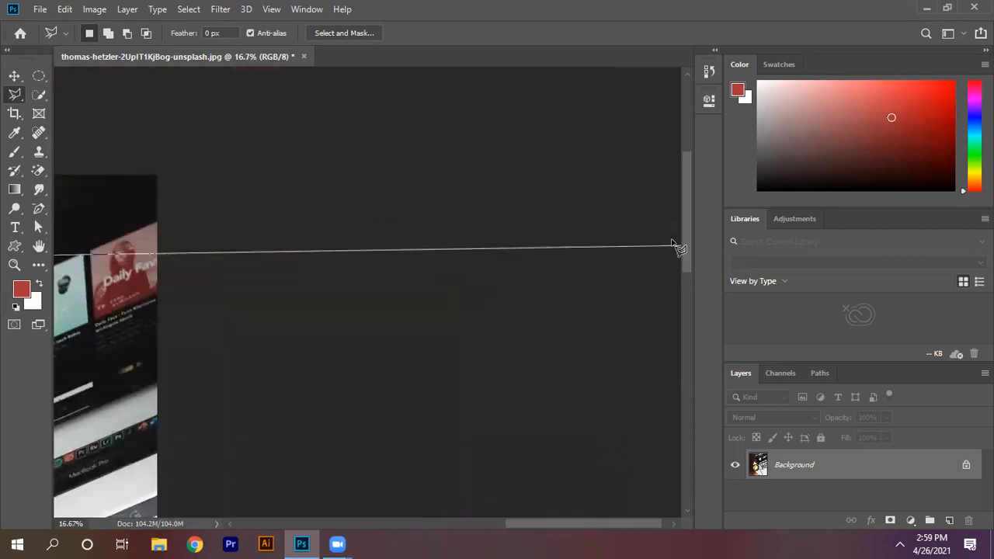
pyautogui.press('BackSpace')
pyautogui.press('Escape')
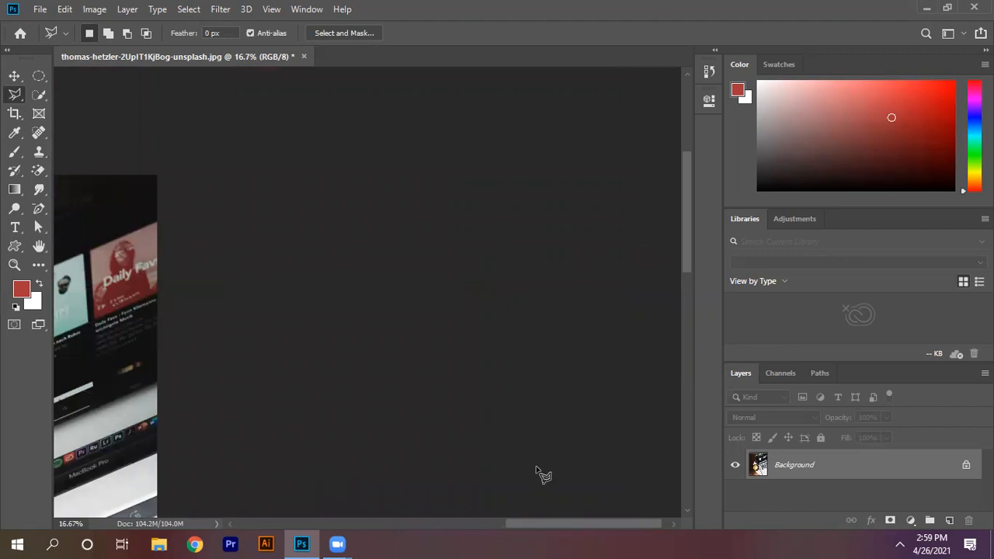
# Step: Outline the whole laptop along its lid, base and the photo's edge with the Polygonal Lasso tool, and copy the selection to a new layer
pyautogui.hscroll(-6, 599, 512)
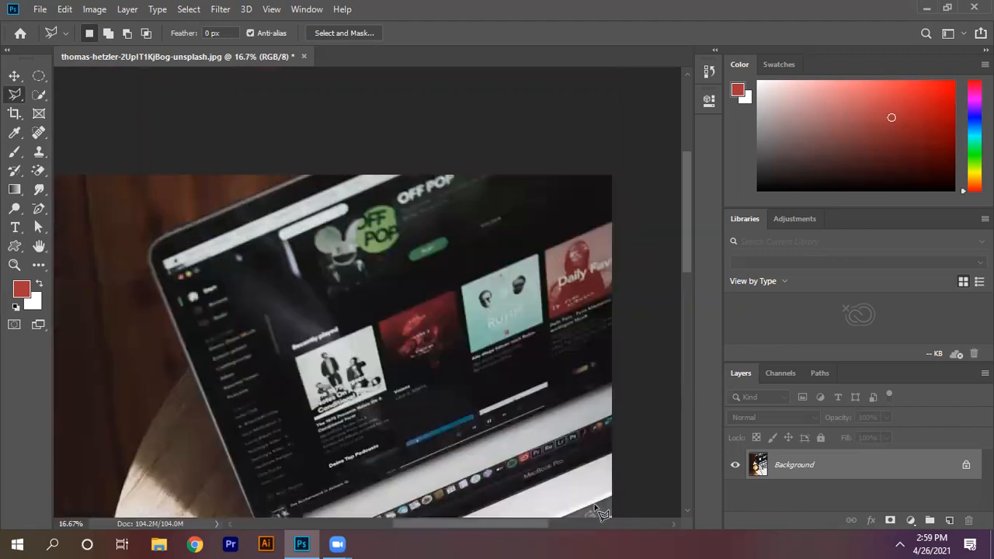
pyautogui.scroll(-5, 682, 221)
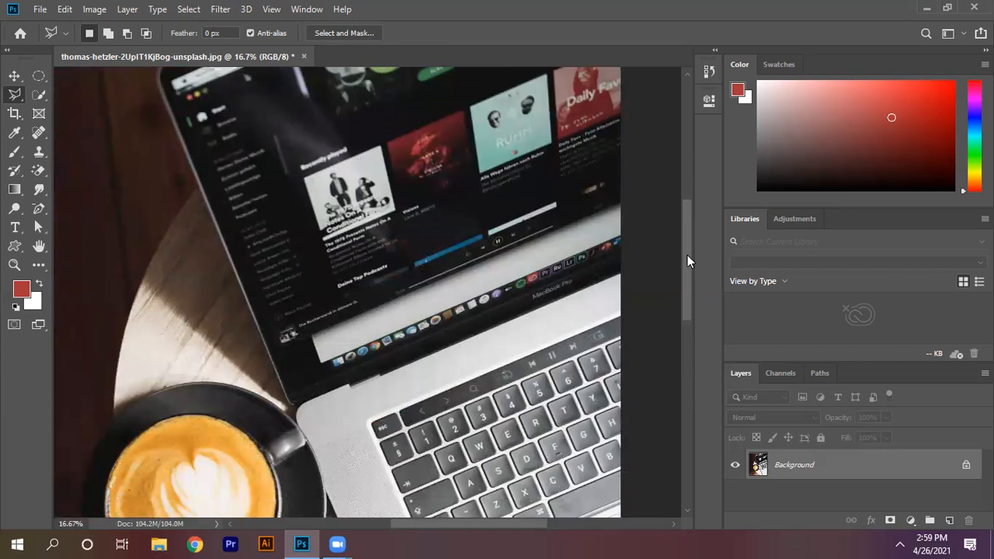
pyautogui.scroll(1, 687, 255)
pyautogui.hotkey('ctrl', '-')
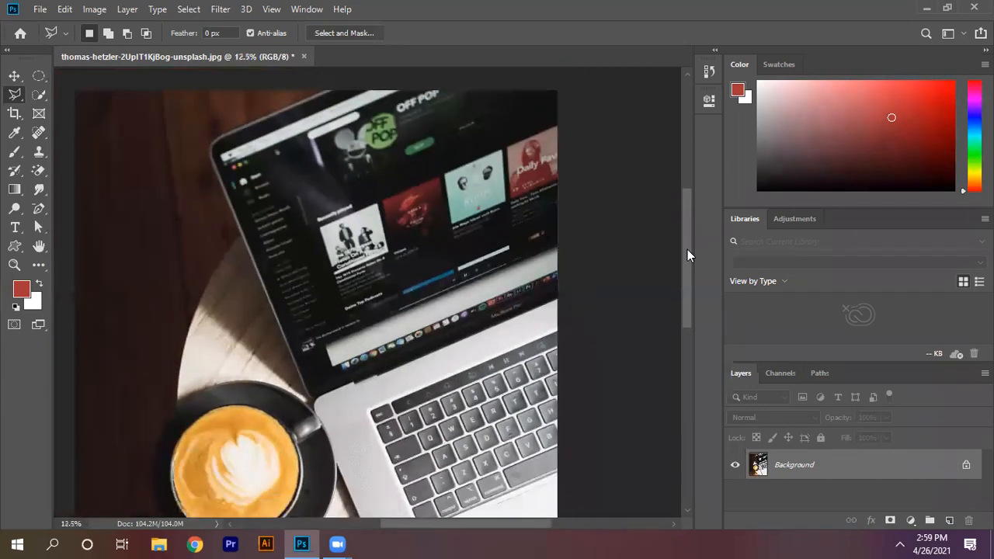
pyautogui.hotkey('ctrl', '-')
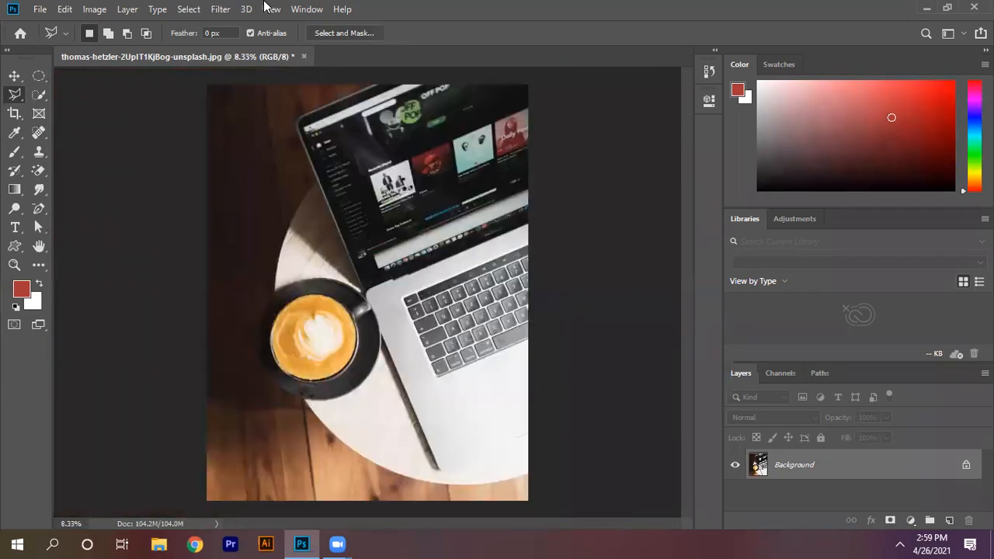
pyautogui.click(375, 87)
pyautogui.click(299, 120)
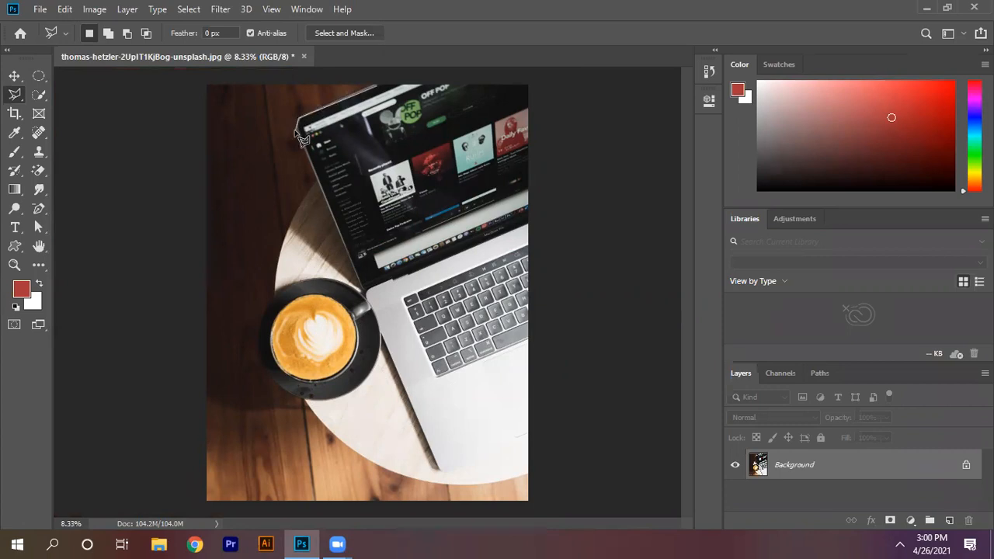
pyautogui.click(363, 293)
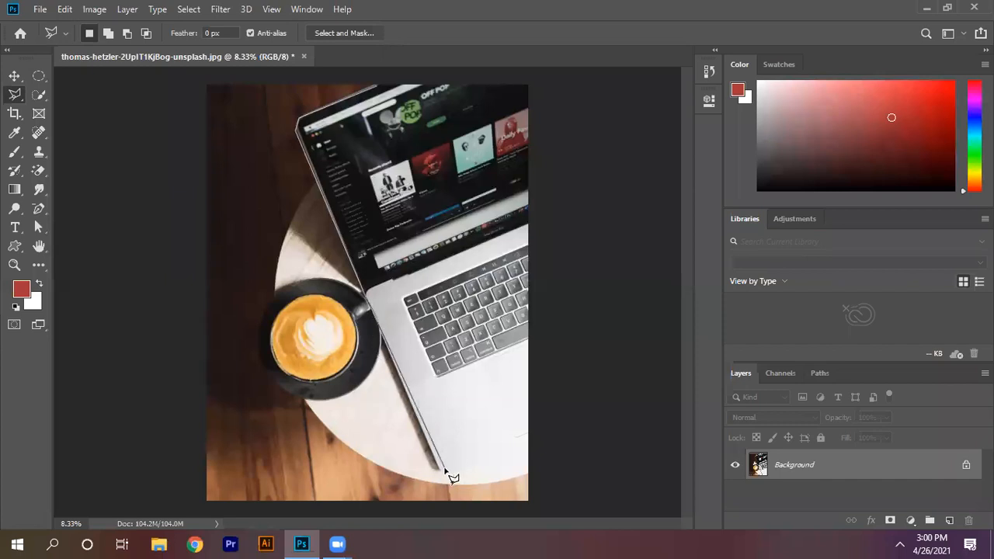
pyautogui.click(441, 472)
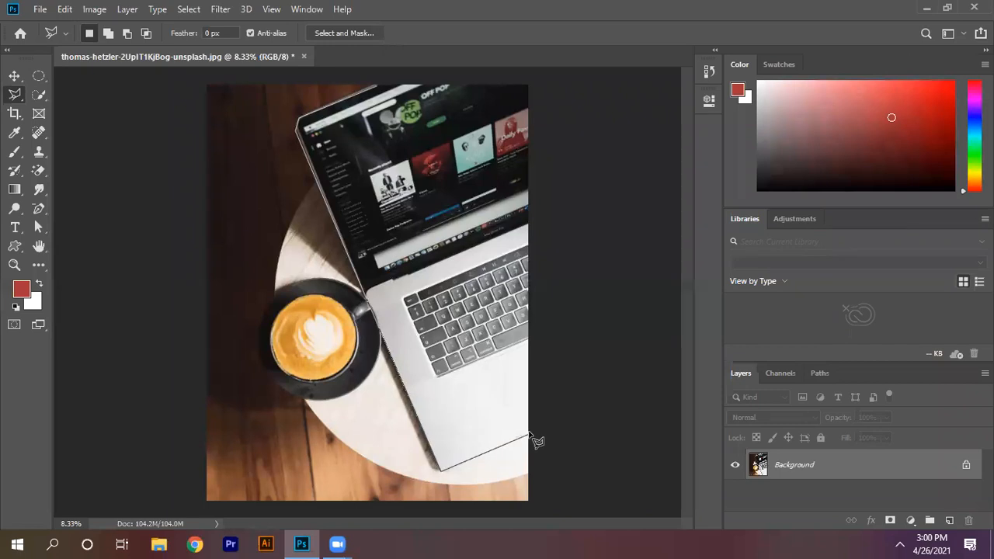
pyautogui.click(527, 440)
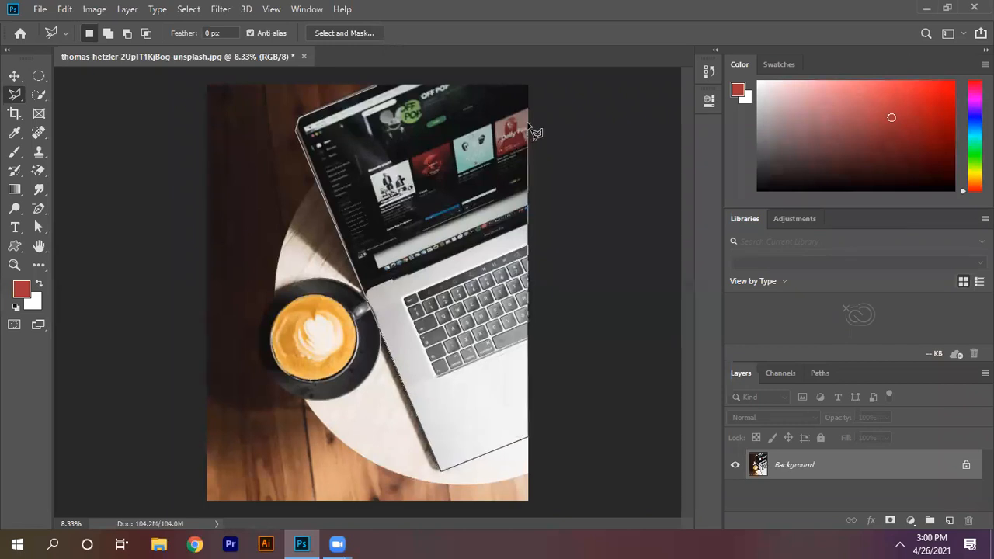
pyautogui.click(527, 87)
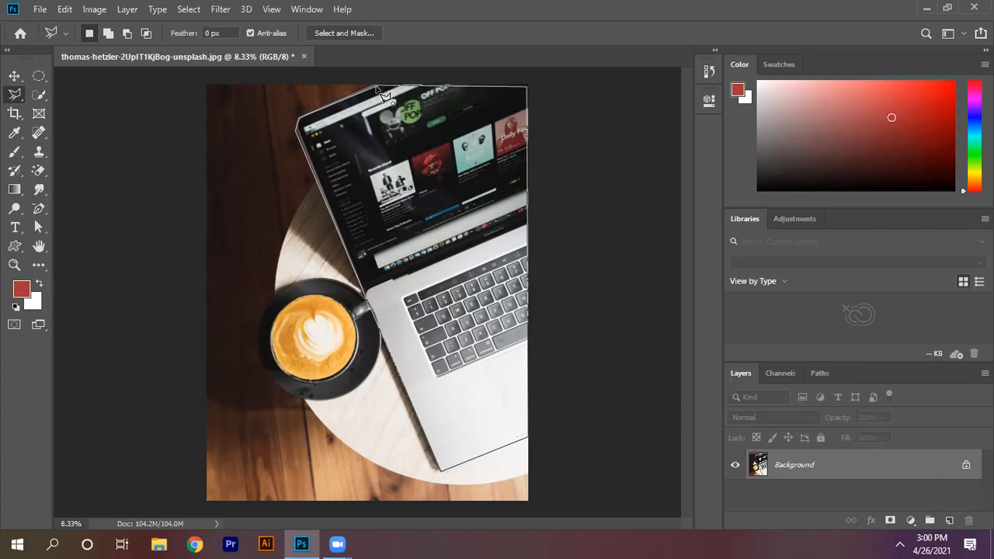
pyautogui.click(383, 93)
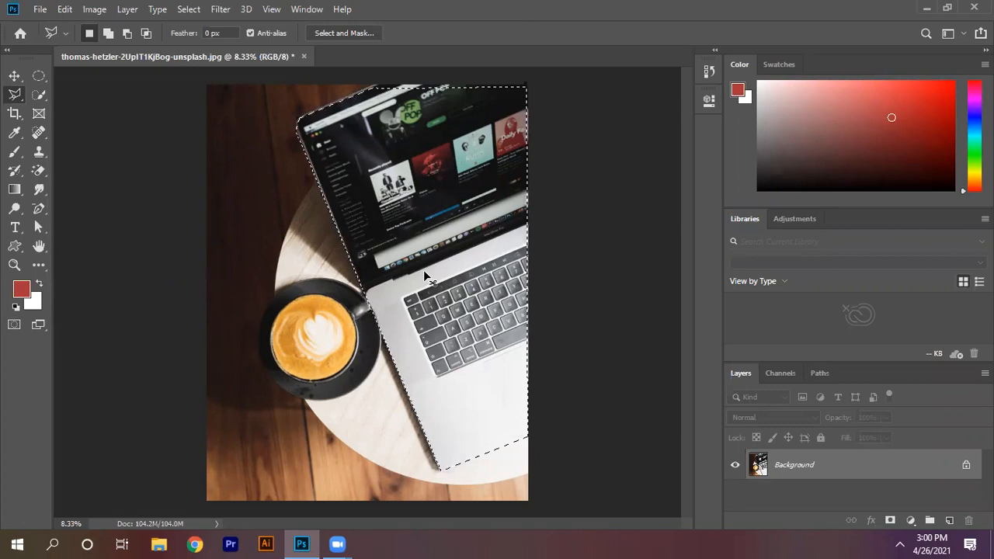
pyautogui.hotkey('ctrl', 'j')
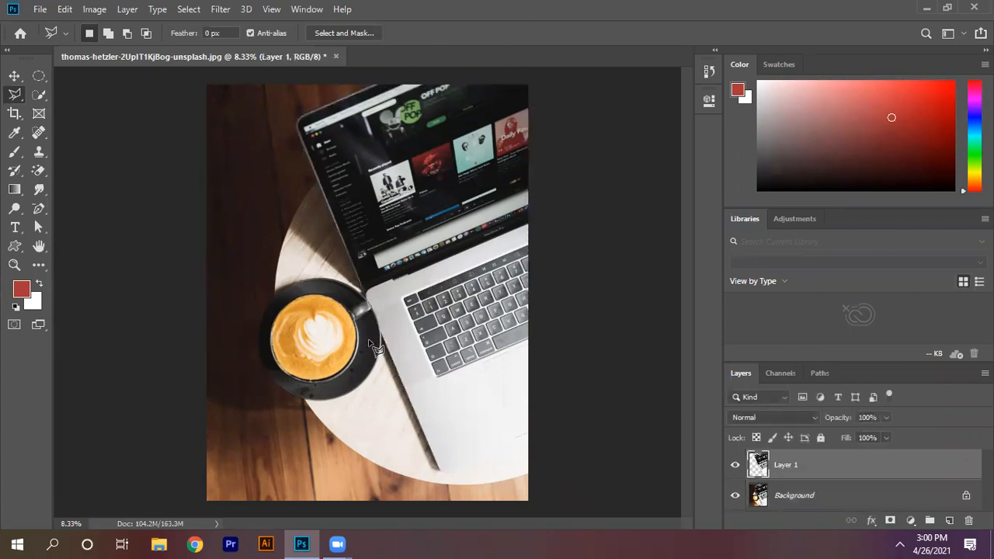
# Step: Check the copied laptop by moving it slightly with the Background layer hidden, restore the Background, and delete the copied layer
pyautogui.click(733, 496)
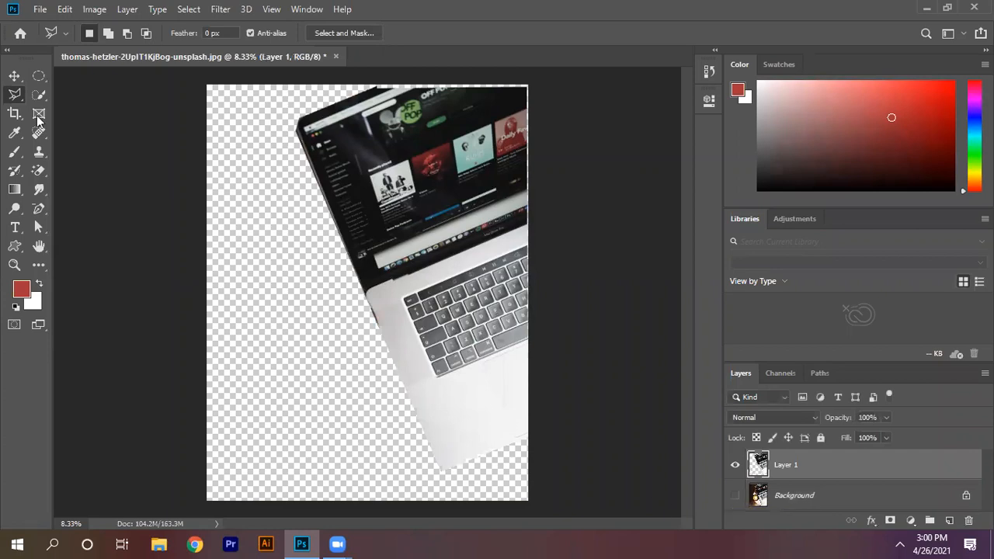
pyautogui.click(14, 76)
pyautogui.moveTo(500, 260); pyautogui.dragTo(514, 240)
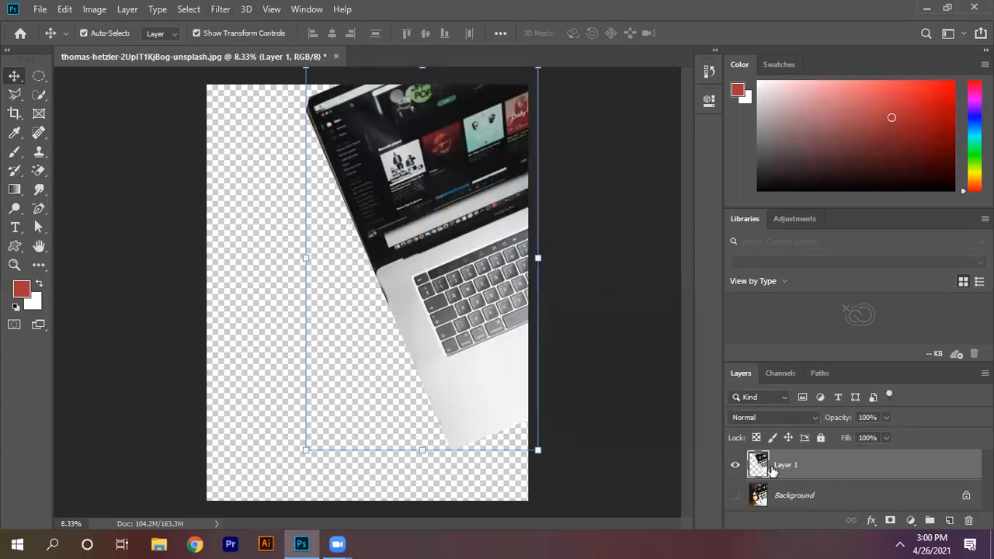
pyautogui.click(734, 496)
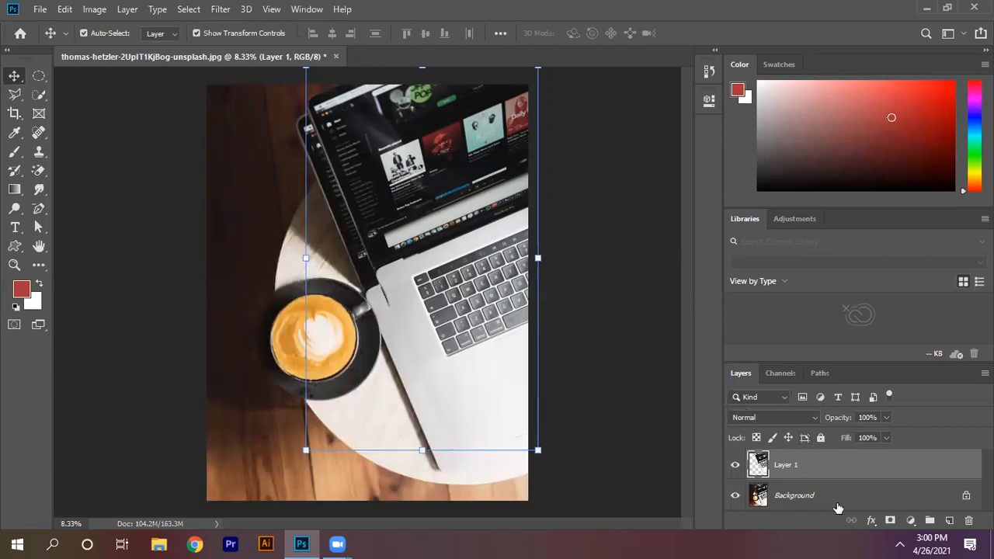
pyautogui.press('Delete')
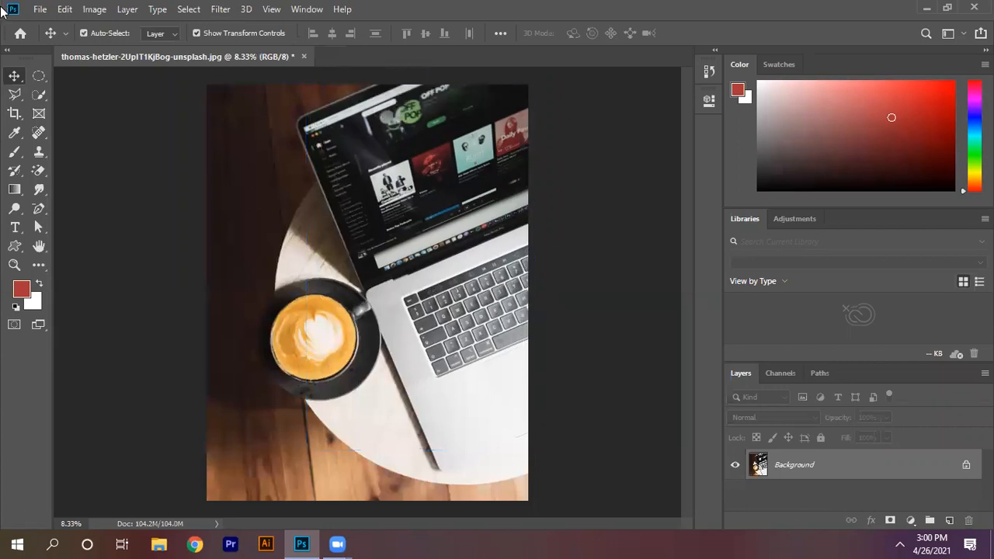
# Step: Trace the saucer's outer edge with the Magnetic Lasso tool to select the cup and saucer, and copy the selection to a new layer
pyautogui.click(14, 94)
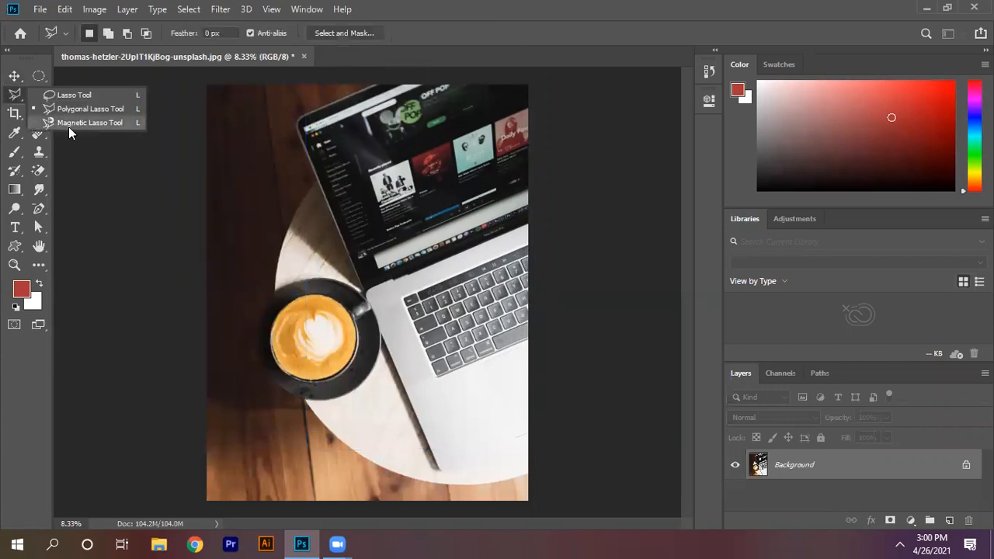
pyautogui.click(69, 125)
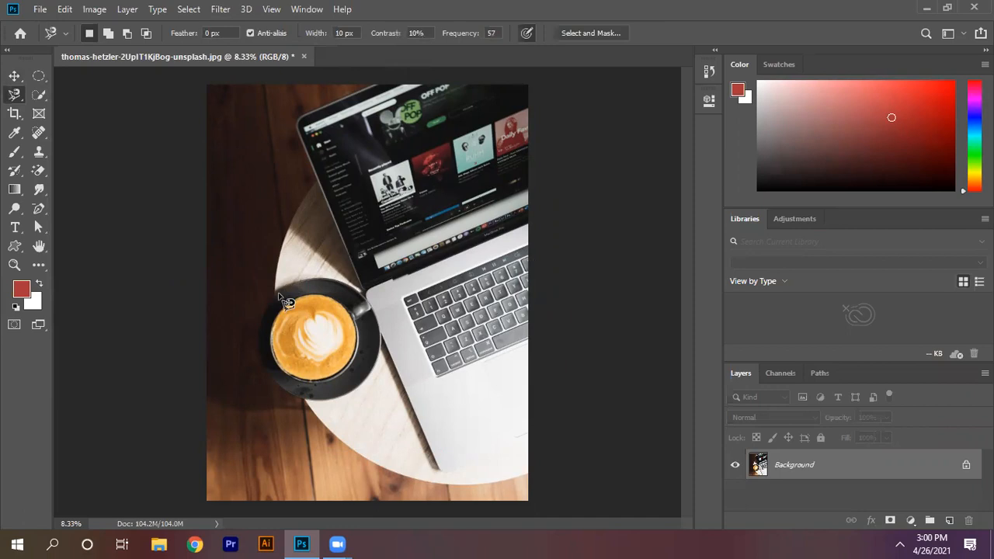
pyautogui.hotkey('ctrl', '+')
pyautogui.hotkey('ctrl', '+')
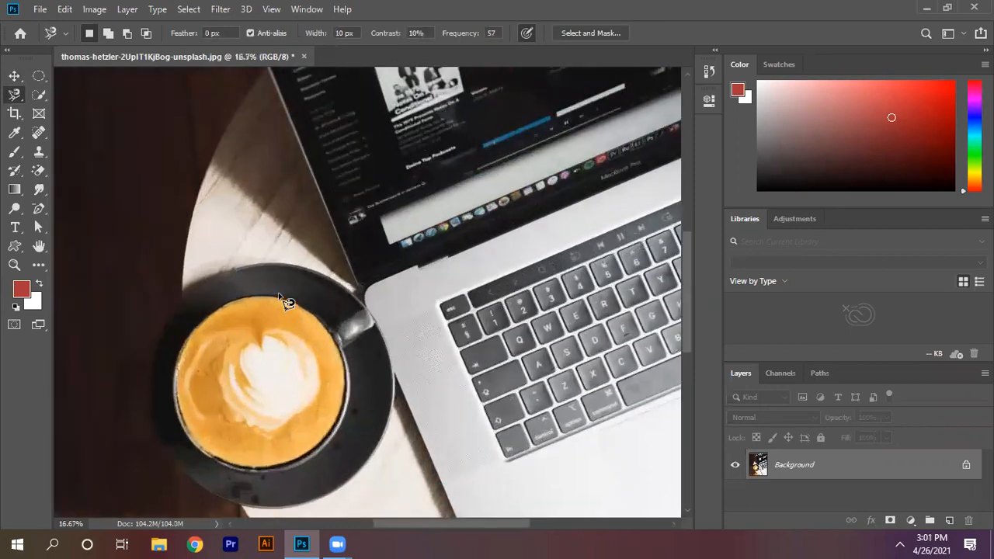
pyautogui.click(293, 265)
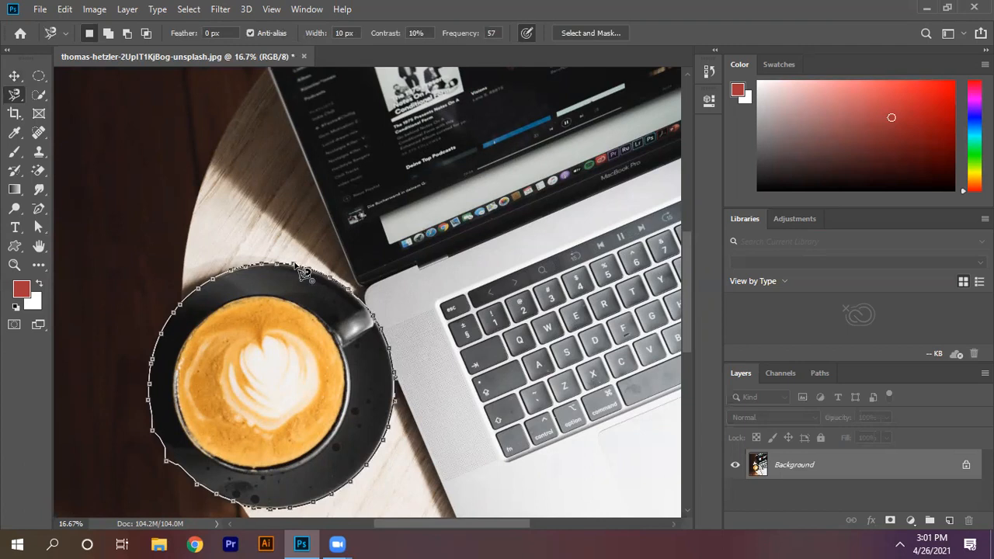
pyautogui.click(302, 273)
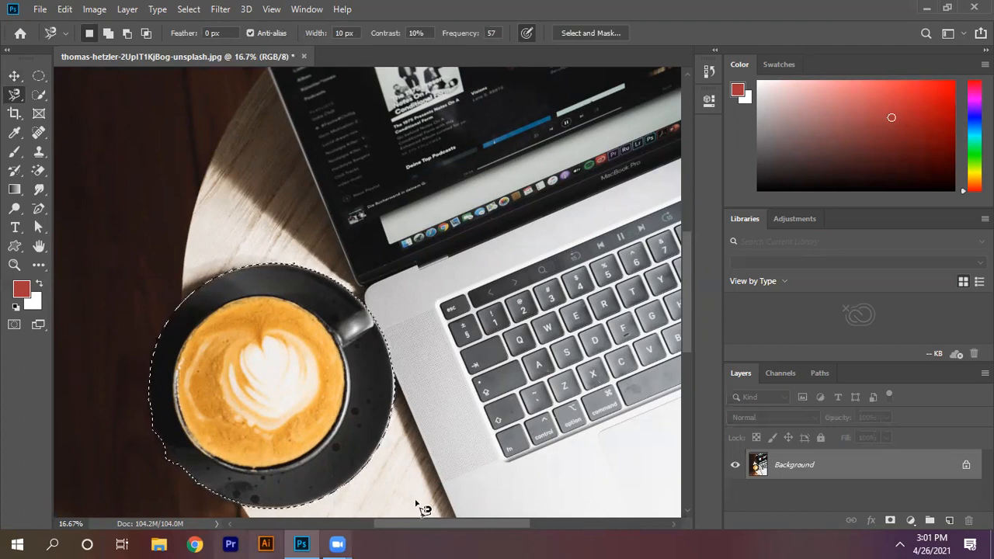
pyautogui.hotkey('ctrl', 'j')
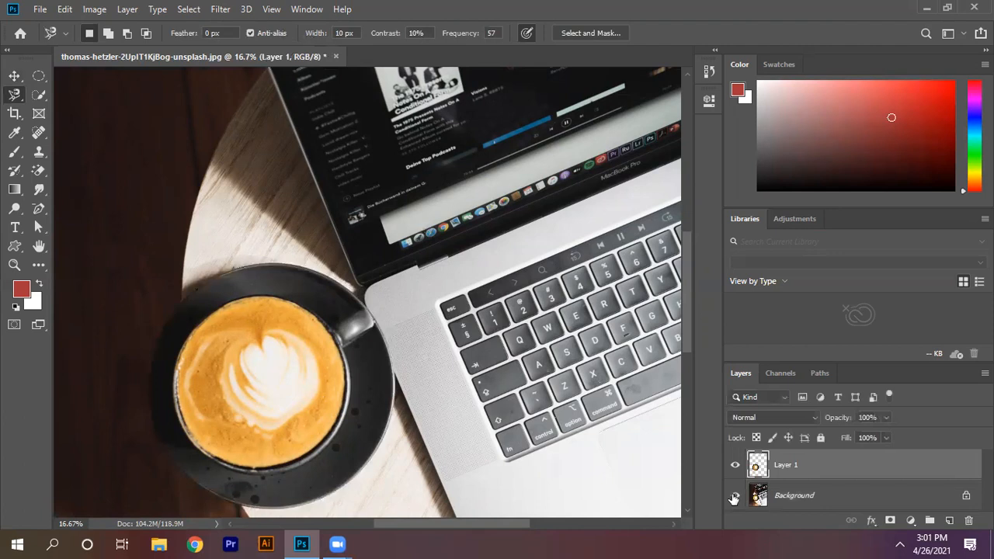
# Step: Check the cup and saucer cutout with the Background layer hidden, and undo the cutout layer and the visibility change
pyautogui.click(733, 496)
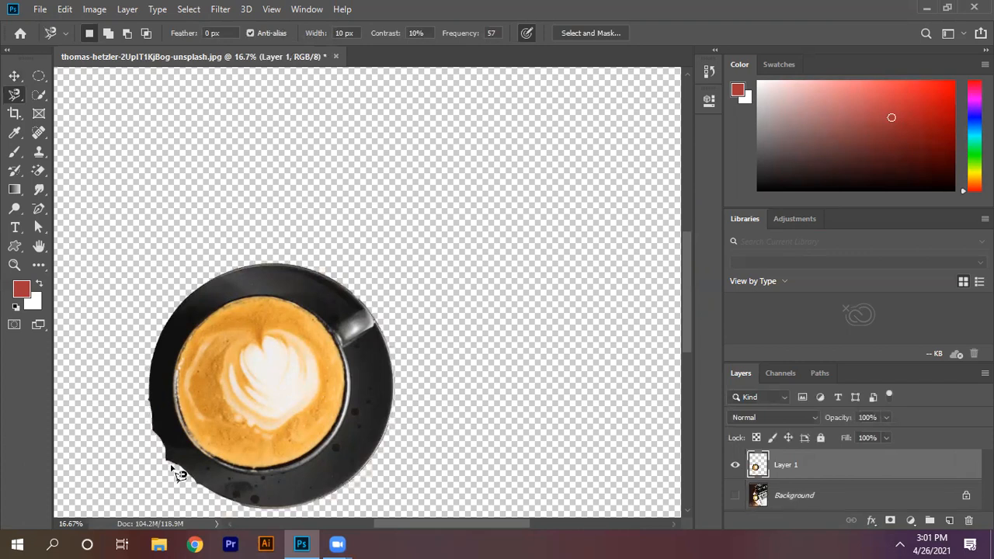
pyautogui.hotkey('ctrl', 'j')
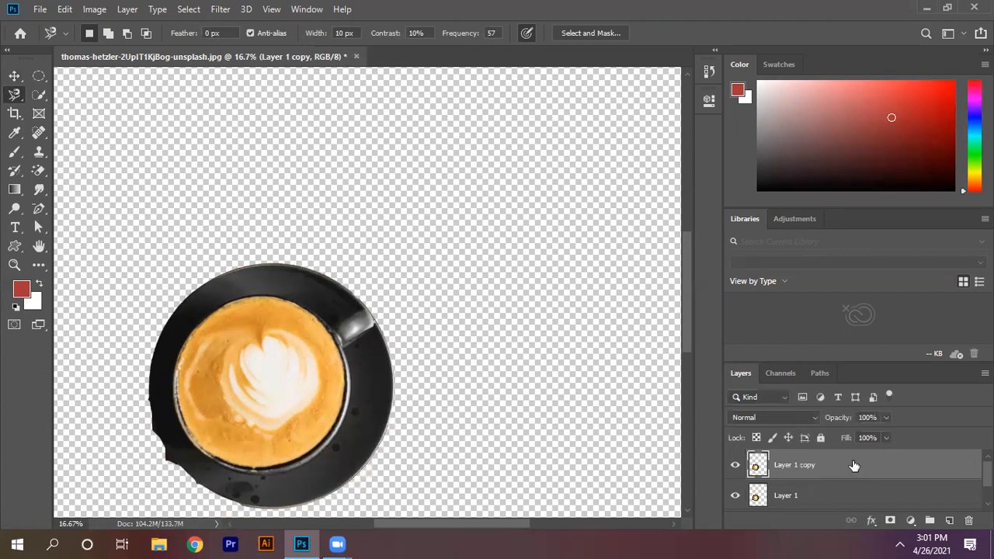
pyautogui.hotkey('ctrl', 'z')
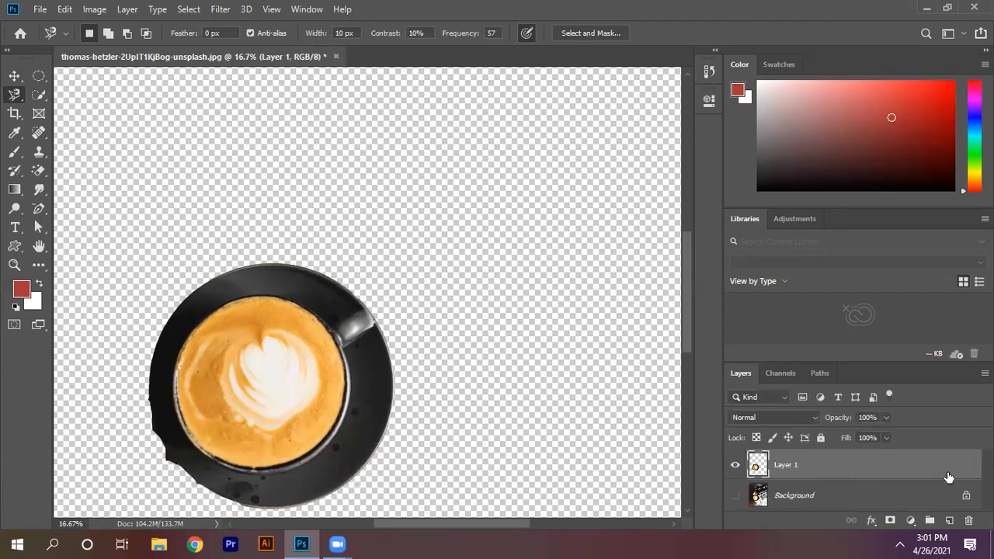
pyautogui.hotkey('ctrl', 'z')
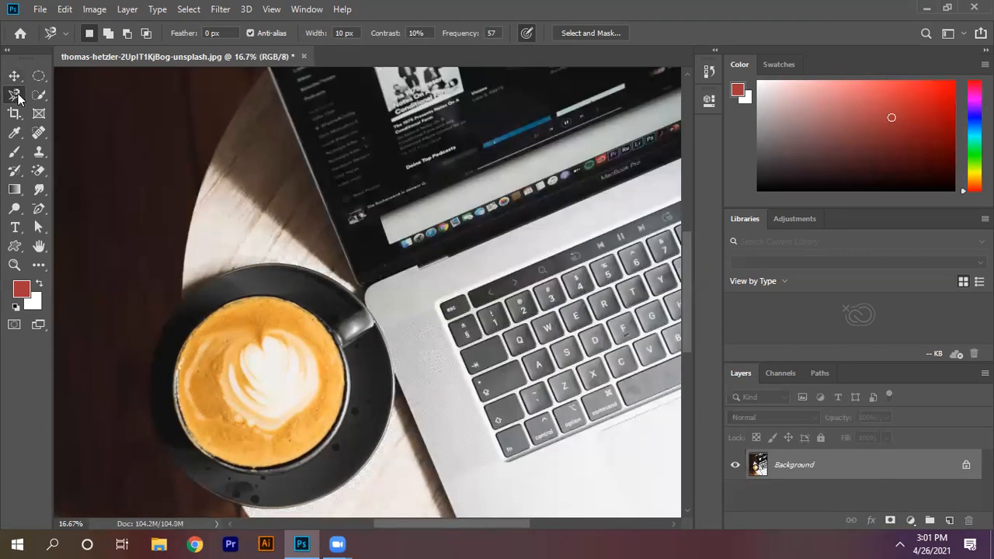
pyautogui.rightClick(23, 97)
pyautogui.click(21, 96)
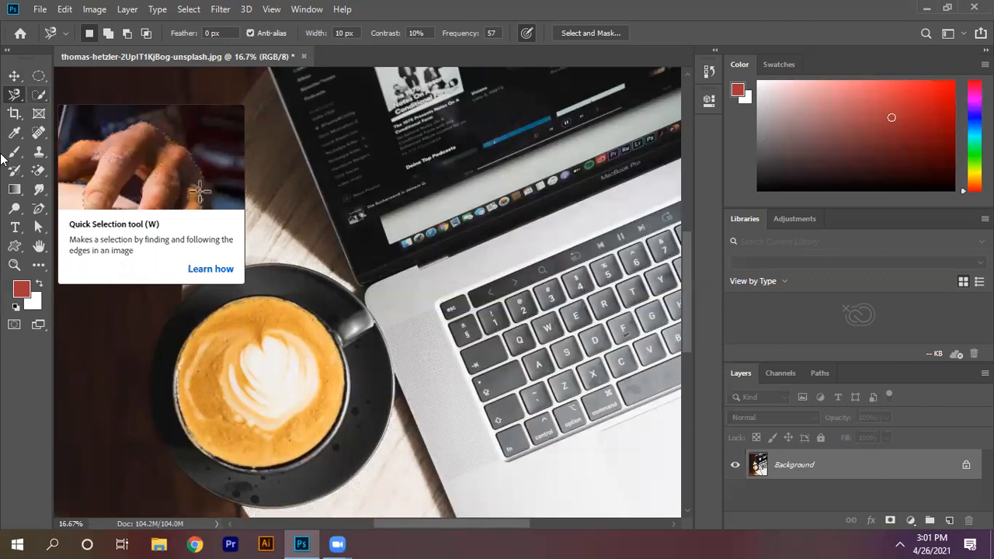
# Step: Select the coffee cup and its whole saucer with the Quick Selection tool at brush size 70
pyautogui.click(41, 96)
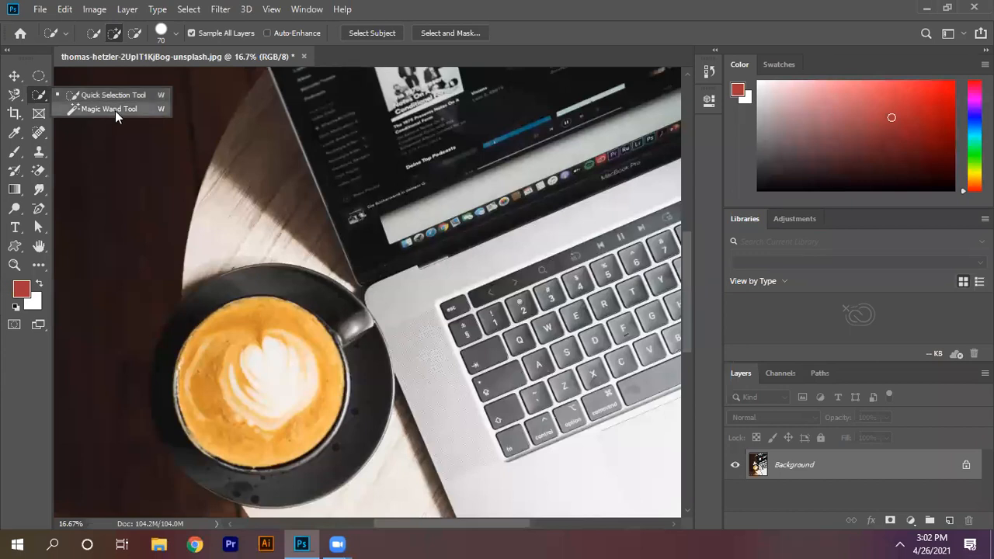
pyautogui.click(121, 95)
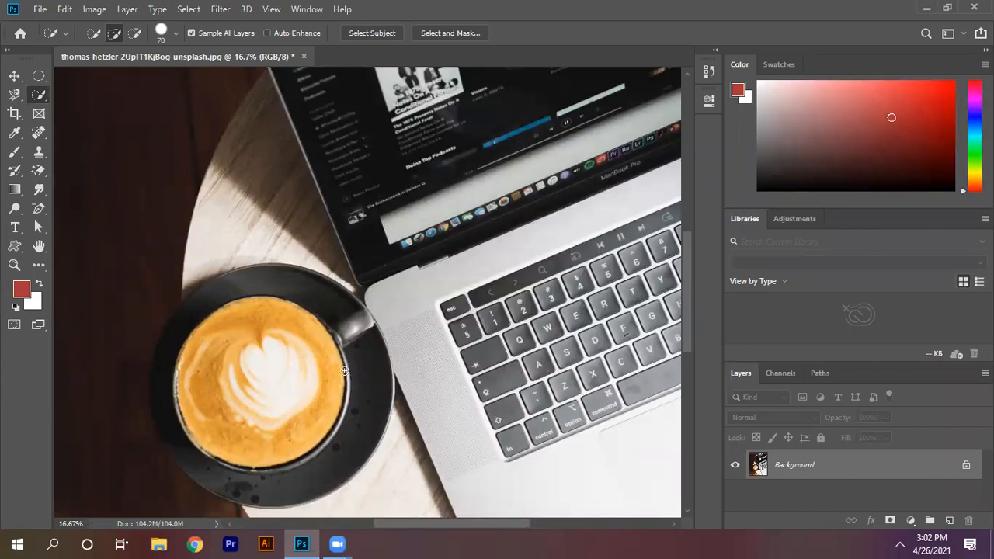
pyautogui.moveTo(229, 345); pyautogui.dragTo(232, 393)
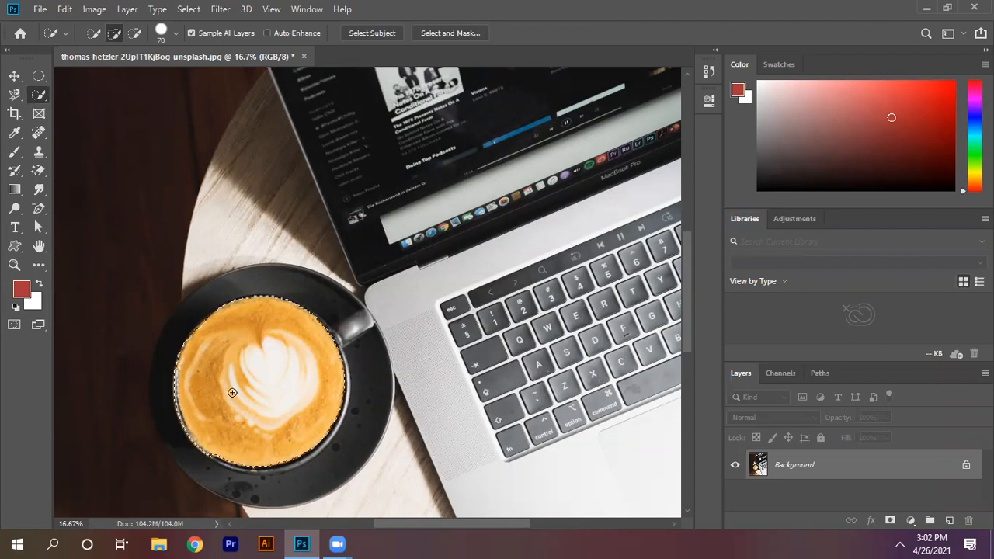
pyautogui.moveTo(234, 318)
pyautogui.mouseDown()
pyautogui.moveTo(298, 290)
pyautogui.moveTo(307, 297)
pyautogui.moveTo(248, 290)
pyautogui.moveTo(209, 302)
pyautogui.moveTo(185, 330)
pyautogui.moveTo(175, 380)
pyautogui.mouseUp()
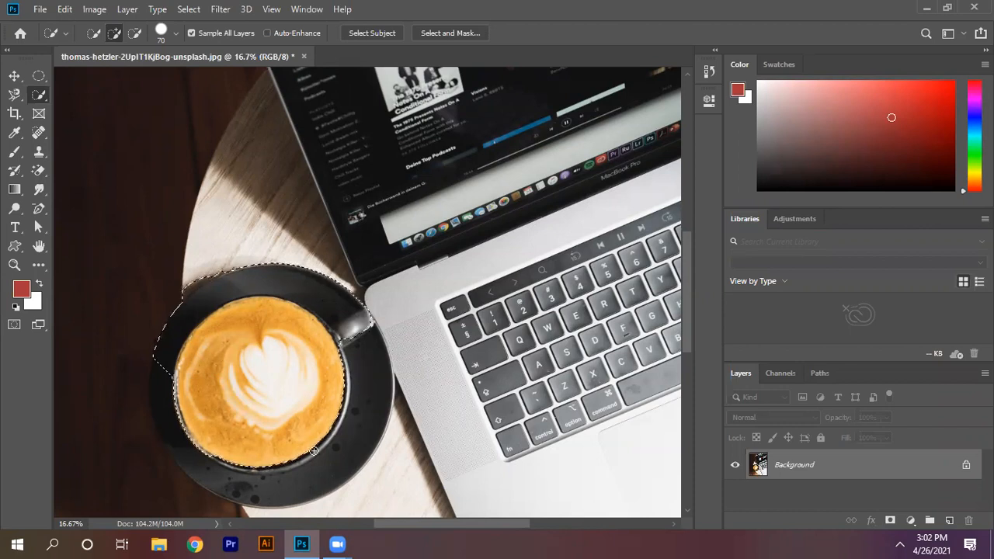
pyautogui.moveTo(353, 369)
pyautogui.mouseDown()
pyautogui.moveTo(300, 445)
pyautogui.moveTo(227, 495)
pyautogui.moveTo(218, 421)
pyautogui.moveTo(213, 460)
pyautogui.moveTo(176, 380)
pyautogui.mouseUp()
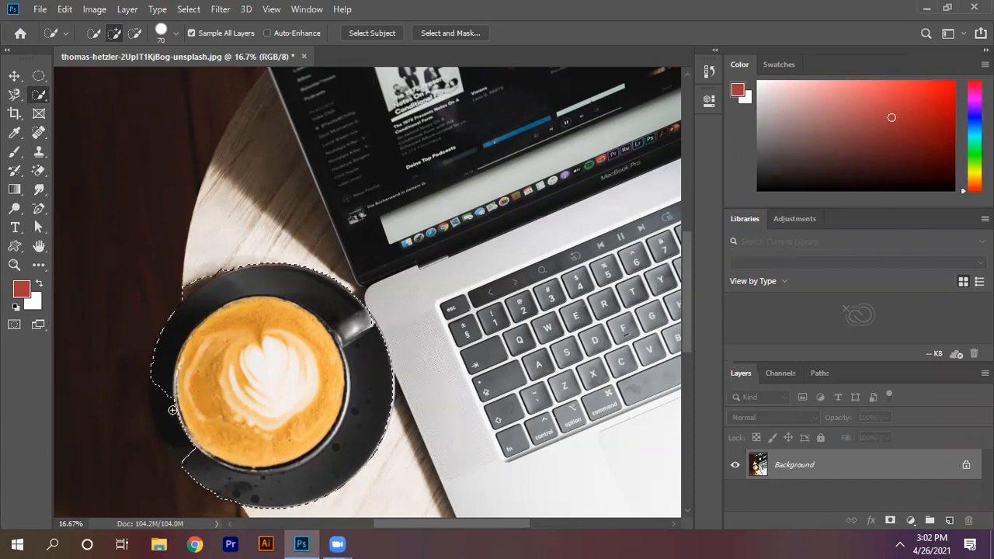
pyautogui.moveTo(184, 442); pyautogui.dragTo(191, 448)
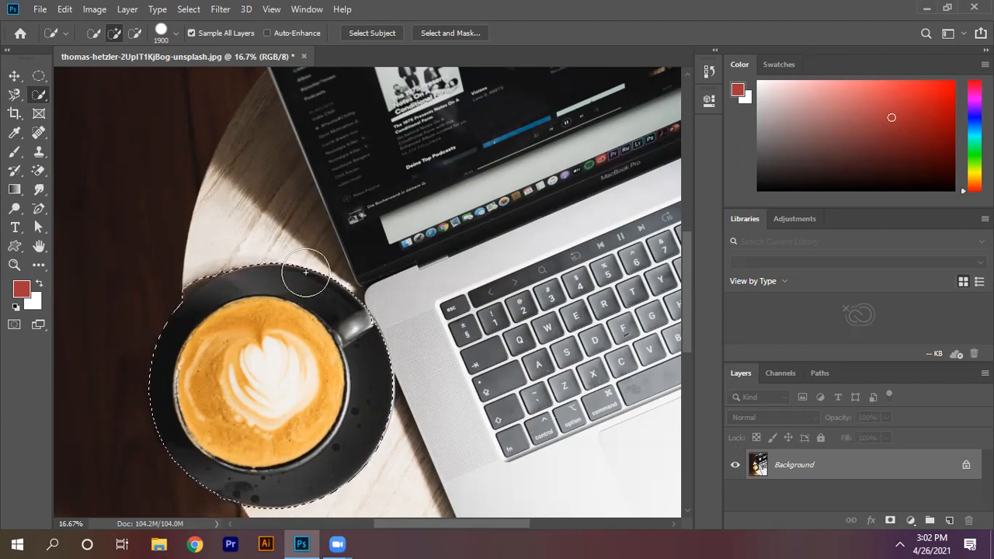
# Step: Try larger and smaller brush sizes for the Quick Selection tool, finishing at size 1700
pyautogui.press(']')
pyautogui.press(']')
pyautogui.press(']')
pyautogui.press(']')
pyautogui.press(']')
pyautogui.press(']')
pyautogui.press(']')
pyautogui.press(']')
pyautogui.press(']')
pyautogui.press(']')
pyautogui.press('[')
pyautogui.press('[')
pyautogui.press('[')
pyautogui.press('[')
pyautogui.press('[')
pyautogui.press('[')
pyautogui.press('[')
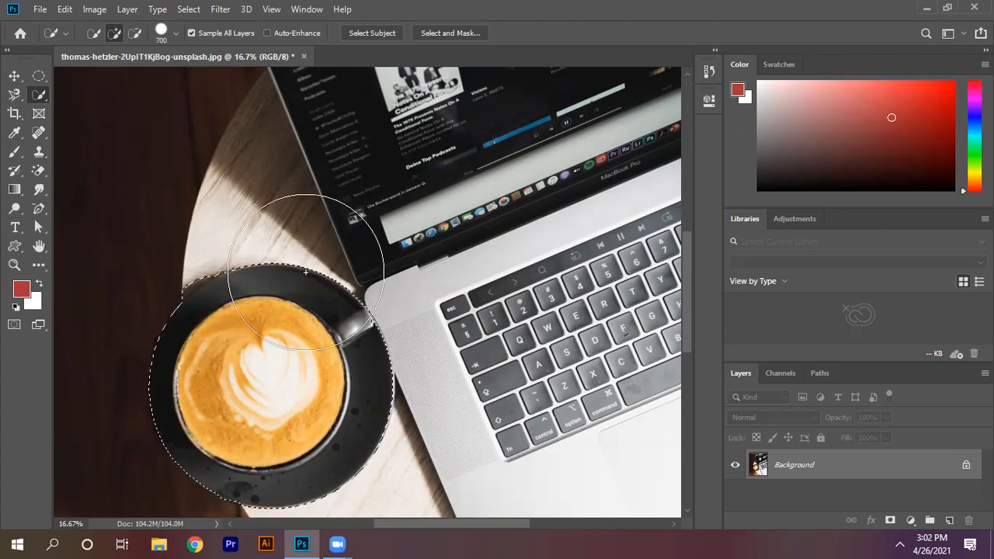
pyautogui.press(']')
pyautogui.press(']')
pyautogui.press(']')
pyautogui.press(']')
pyautogui.press(']')
pyautogui.press(']')
pyautogui.press(']')
pyautogui.press('[')
pyautogui.press('[')
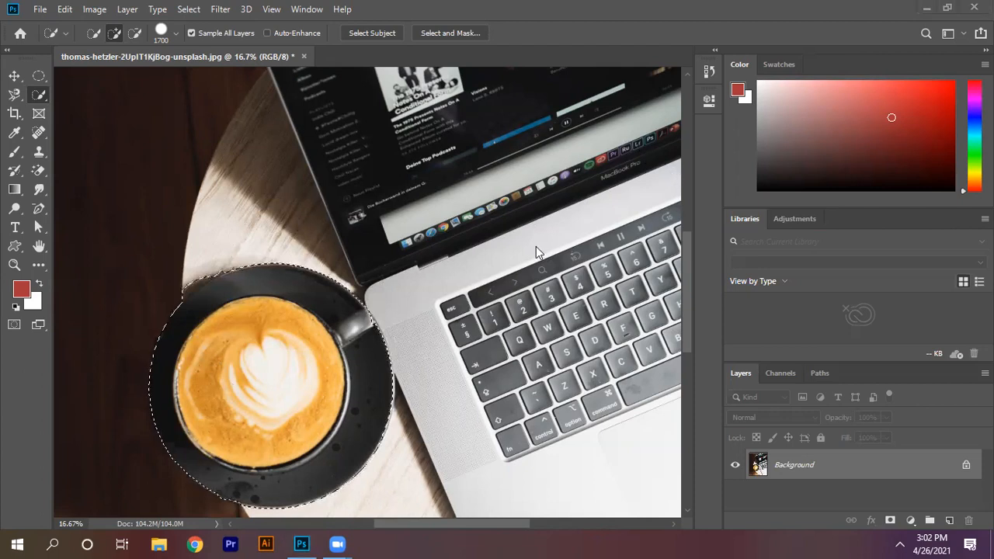
# Step: Copy the selected cup and saucer to a new layer
pyautogui.click(15, 76)
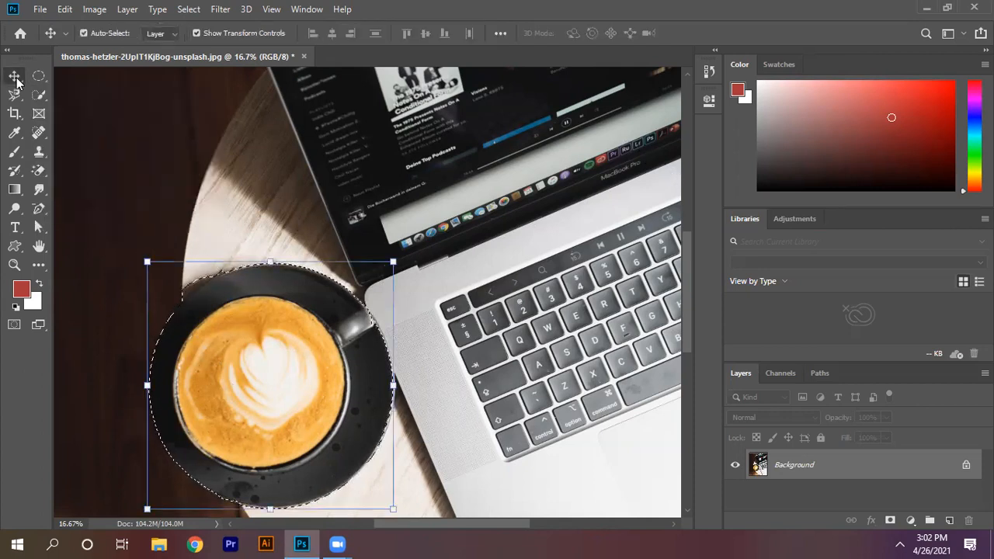
pyautogui.press('ctrl')
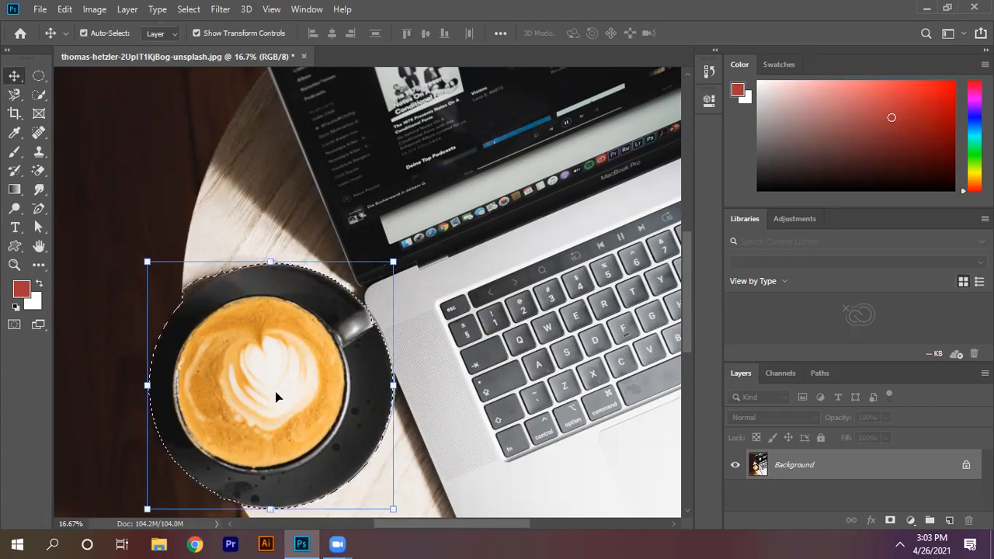
pyautogui.hotkey('ctrl', 'j')
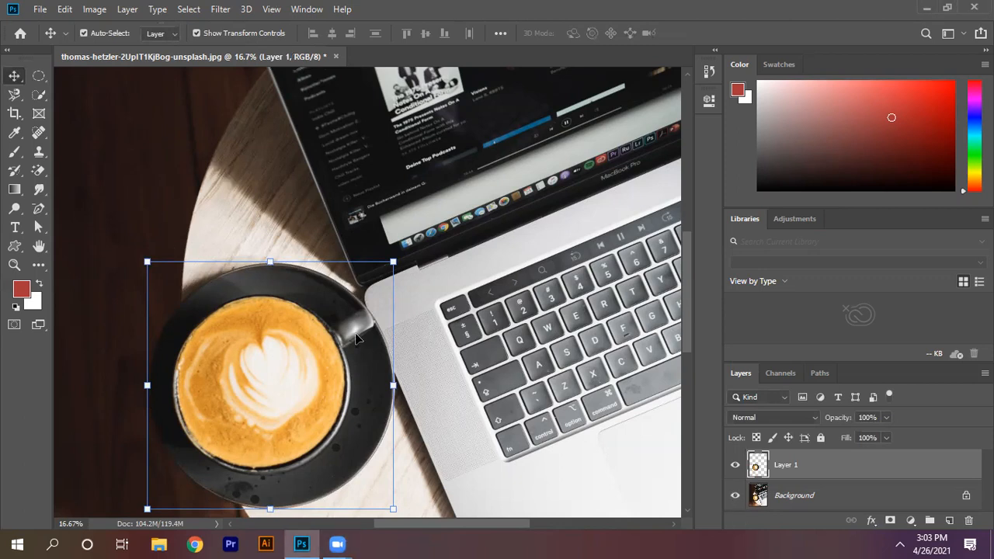
# Step: Check the cup and saucer cutout by moving it with the Background layer hidden, restore the Background, and delete the copied layer
pyautogui.click(735, 494)
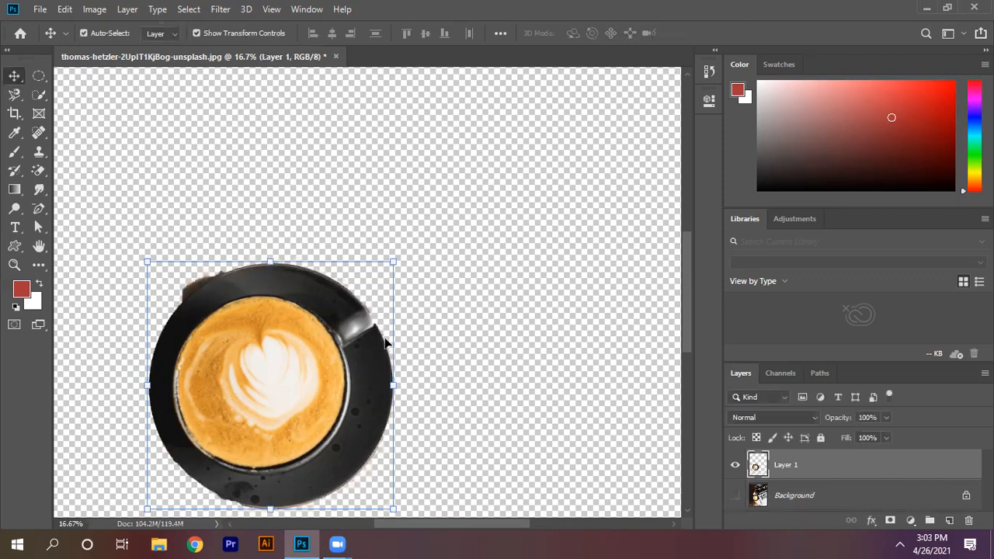
pyautogui.moveTo(273, 385); pyautogui.dragTo(355, 343)
pyautogui.click(735, 495)
pyautogui.press('Delete')
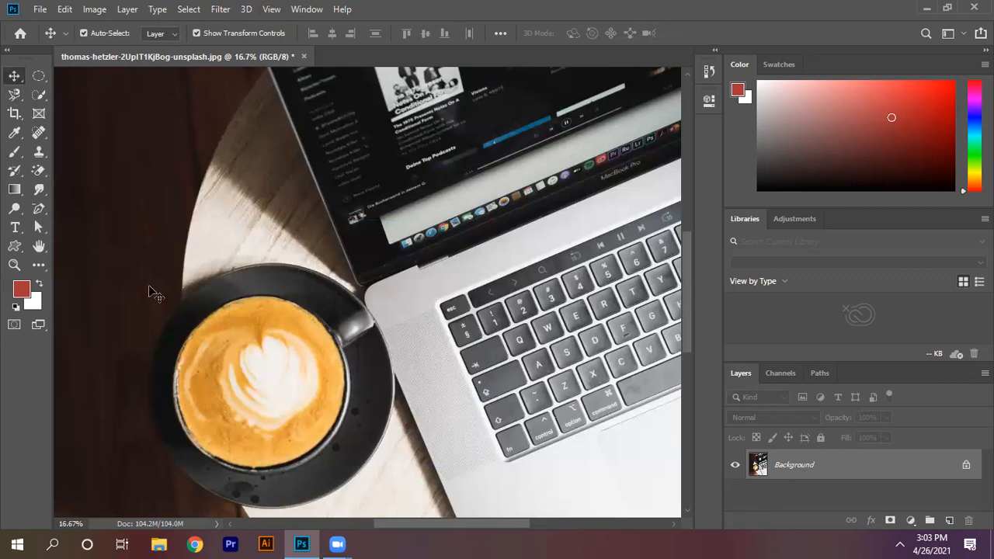
# Step: Shrink the Quick Selection brush to size 250, and enlarge it again to 1300
pyautogui.click(43, 97)
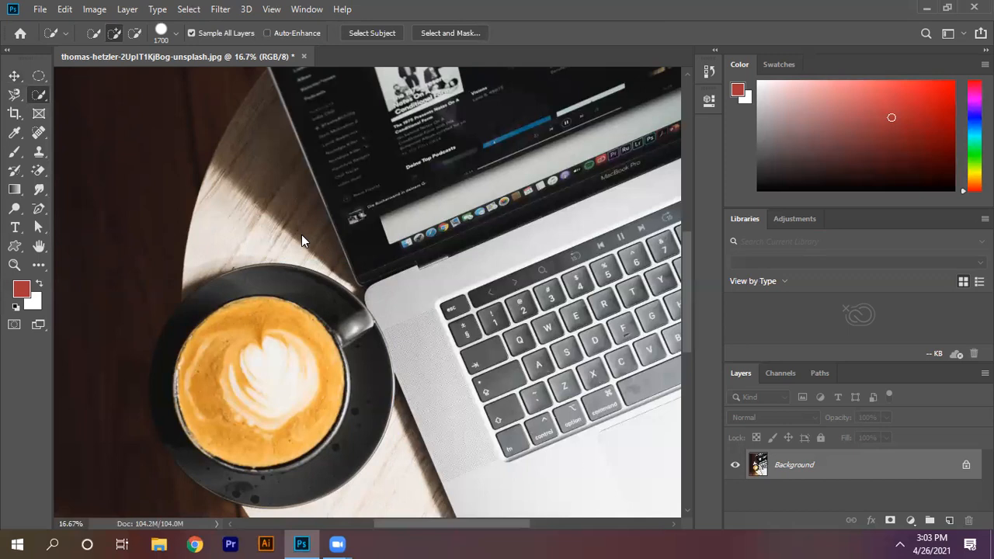
pyautogui.press('[')
pyautogui.press('[')
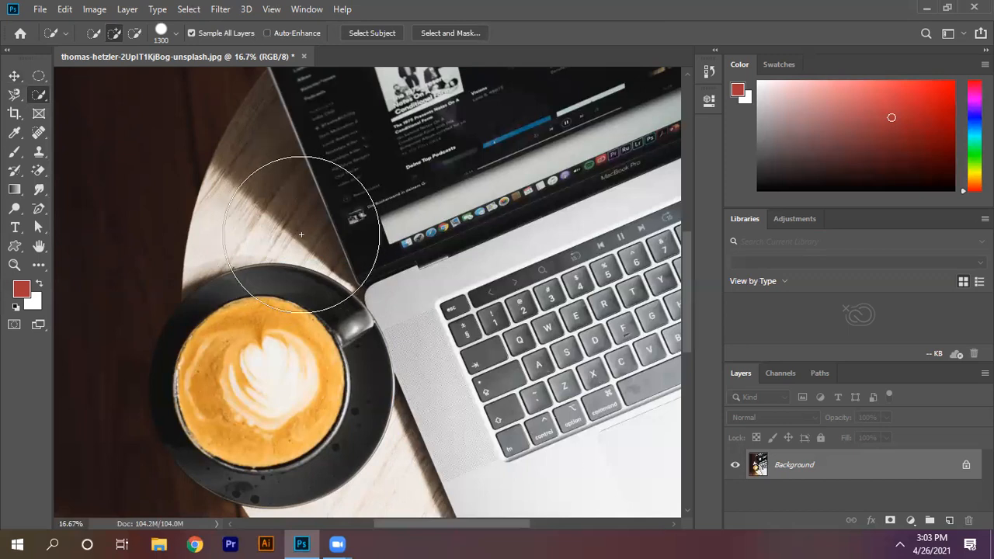
pyautogui.press('[')
pyautogui.press('[')
pyautogui.press('[')
pyautogui.press('[')
pyautogui.press('[')
pyautogui.press('[')
pyautogui.press('[')
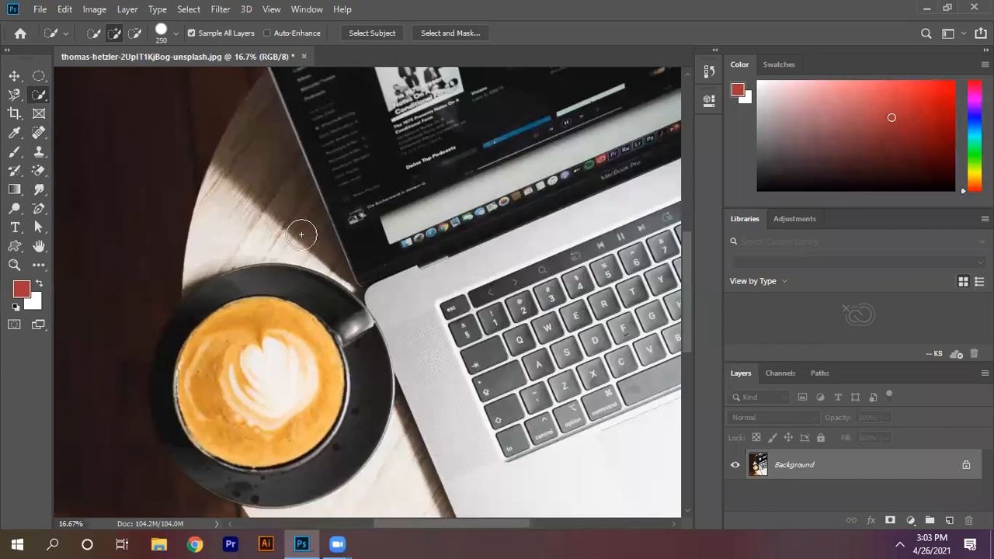
pyautogui.press(']')
pyautogui.press(']')
pyautogui.press(']')
pyautogui.press(']')
pyautogui.press(']')
pyautogui.press(']')
pyautogui.press(']')
pyautogui.press(']')
pyautogui.press(']')
pyautogui.press(']')
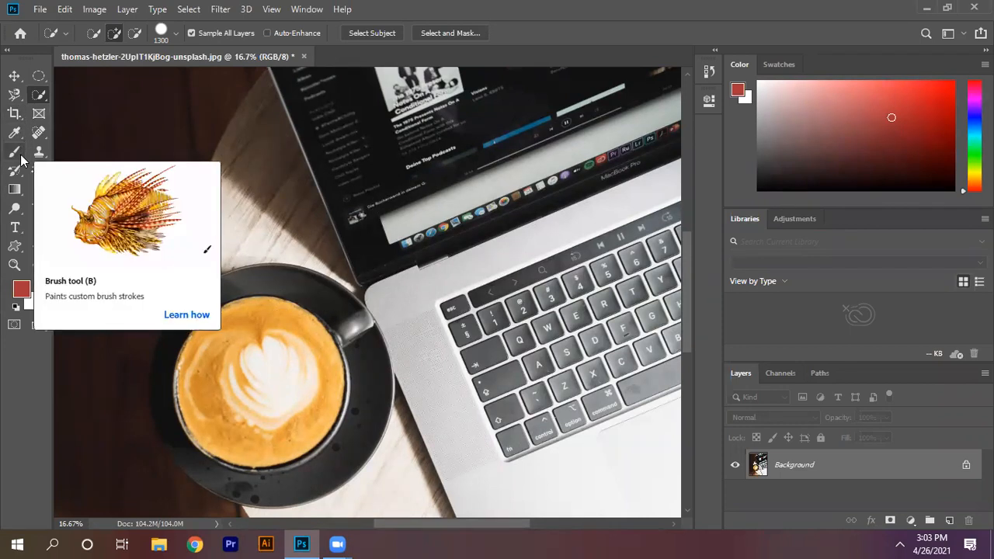
# Step: Lower the computer's volume and mute the sound
pyautogui.press('XF86AudioLowerVolume')
pyautogui.press('XF86AudioLowerVolume')
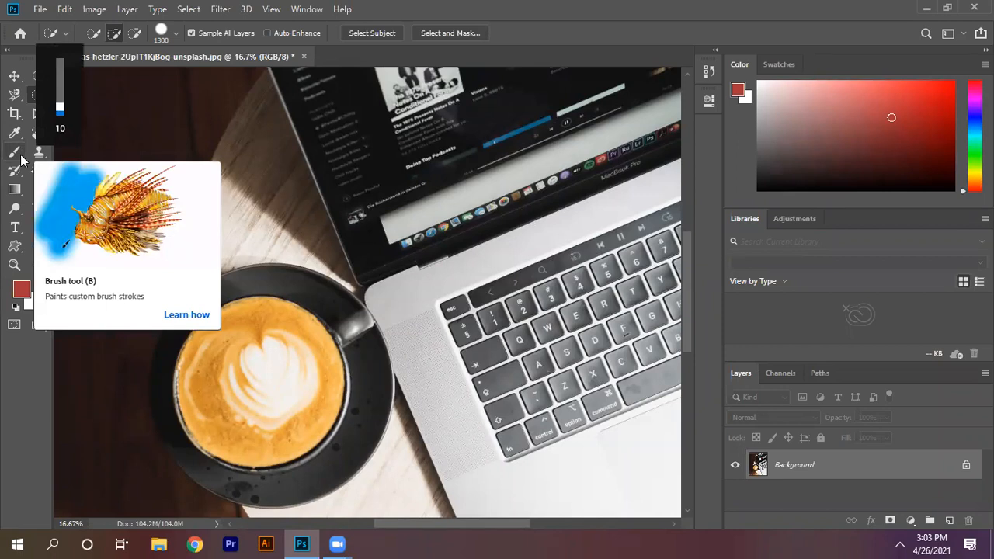
pyautogui.press('XF86AudioMute')
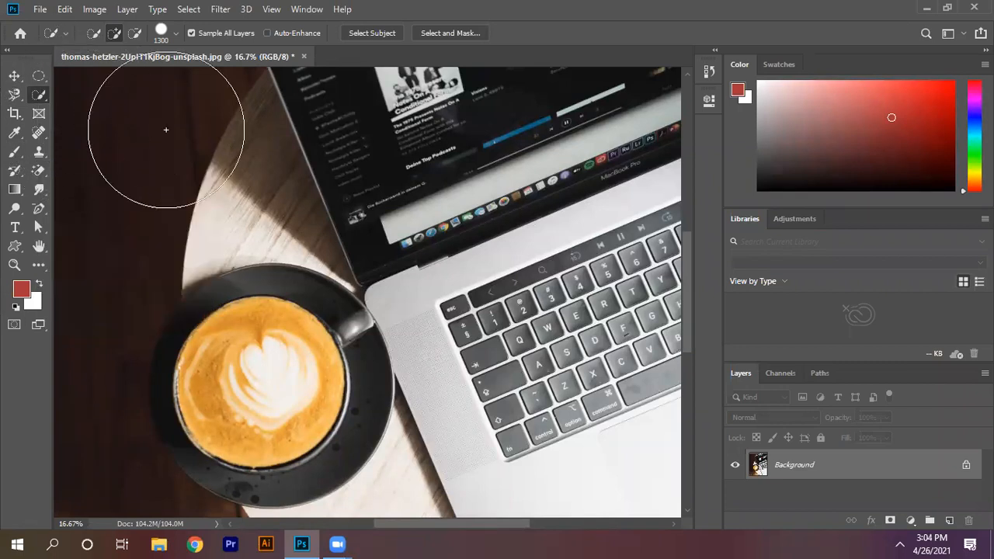
# Step: Reduce the Quick Selection brush to size 900
pyautogui.press('[')
pyautogui.press('[')
pyautogui.press('[')
pyautogui.press('[')
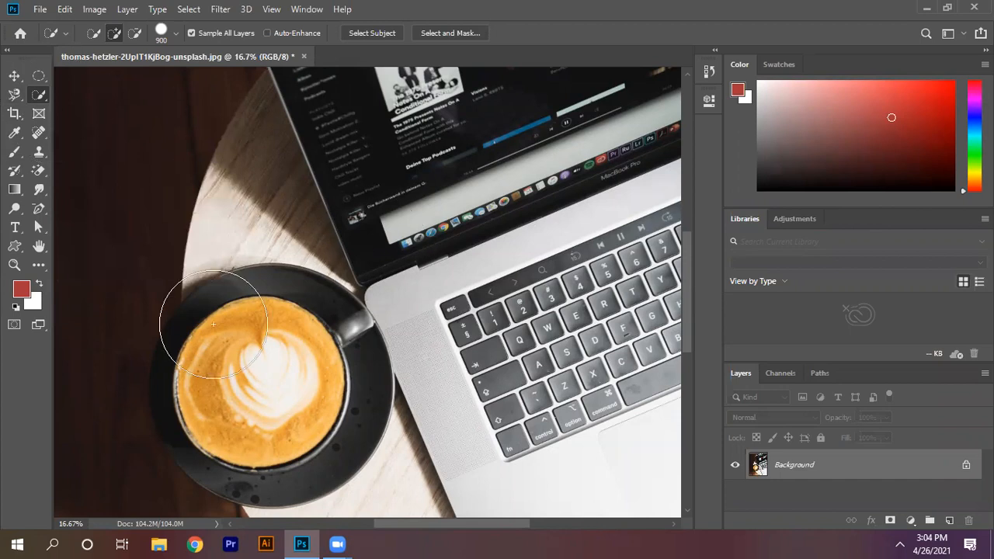
# Step: Sample the black saucer with the Magic Wand tool at a tolerance of 32, and deselect the result
pyautogui.rightClick(40, 93)
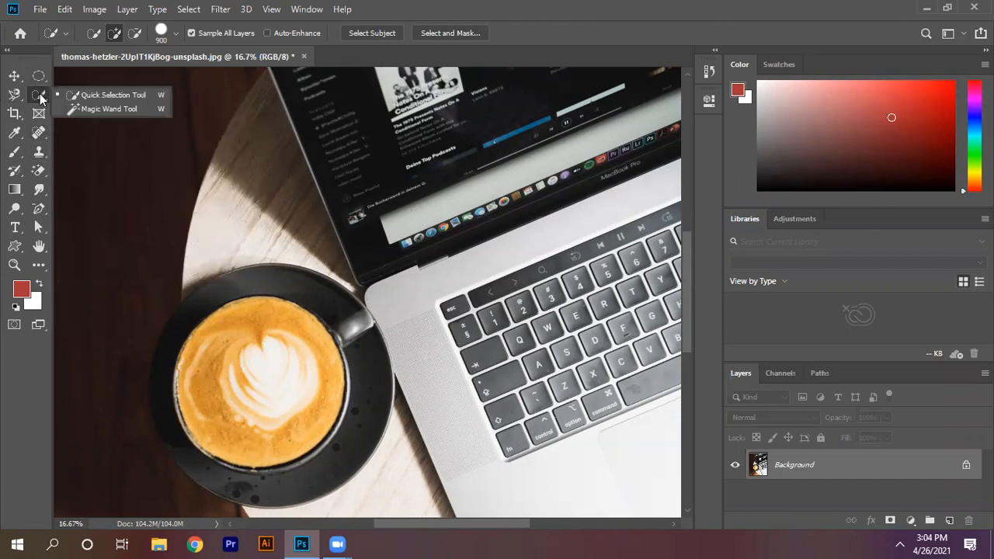
pyautogui.click(76, 109)
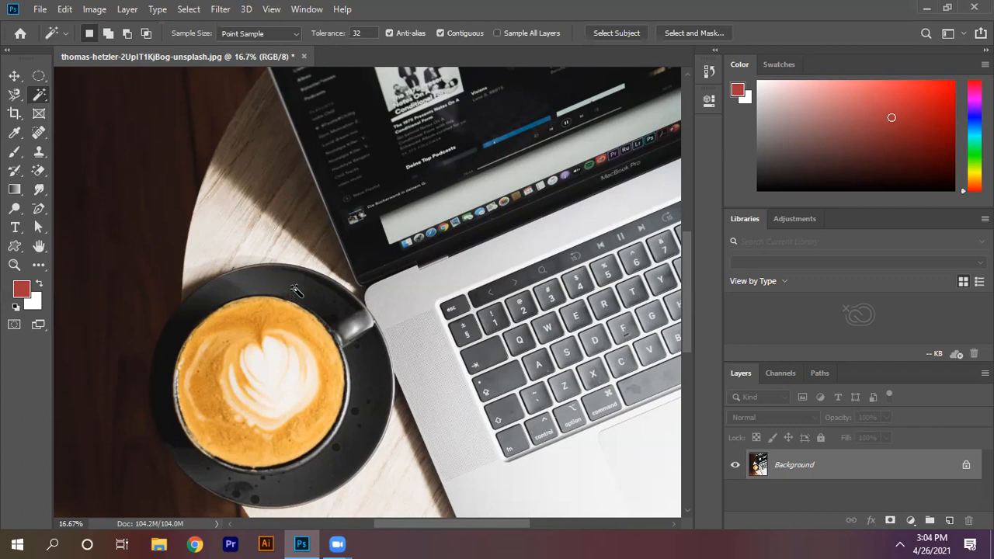
pyautogui.click(294, 288)
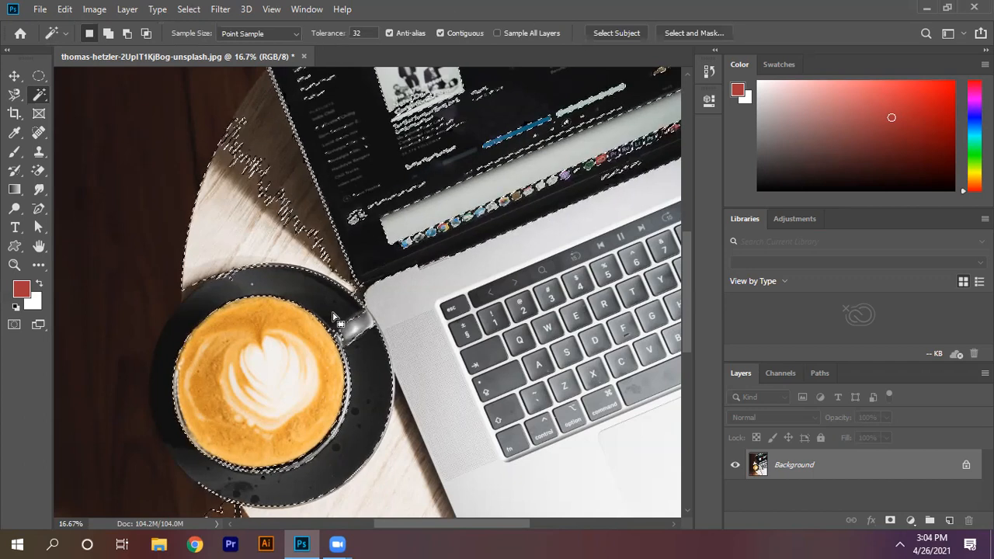
pyautogui.hotkey('ctrl', 'd')
# Step: Try Magic Wand selections on different orange and white areas of the coffee, including adding part of the surroundings to the selection
pyautogui.click(225, 340)
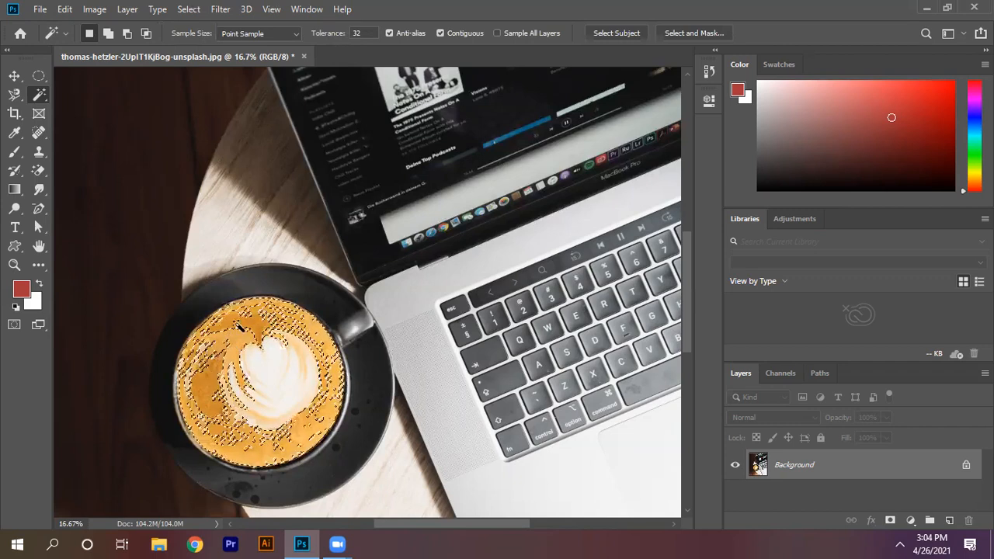
pyautogui.click(247, 322)
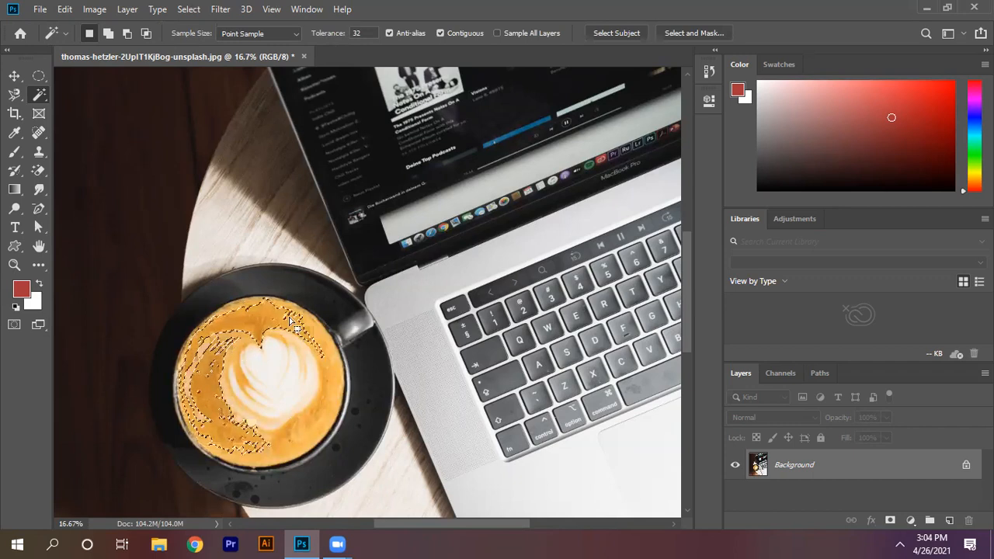
pyautogui.click(325, 420)
pyautogui.keyDown('shift'); pyautogui.click(273, 357); pyautogui.keyUp('shift')
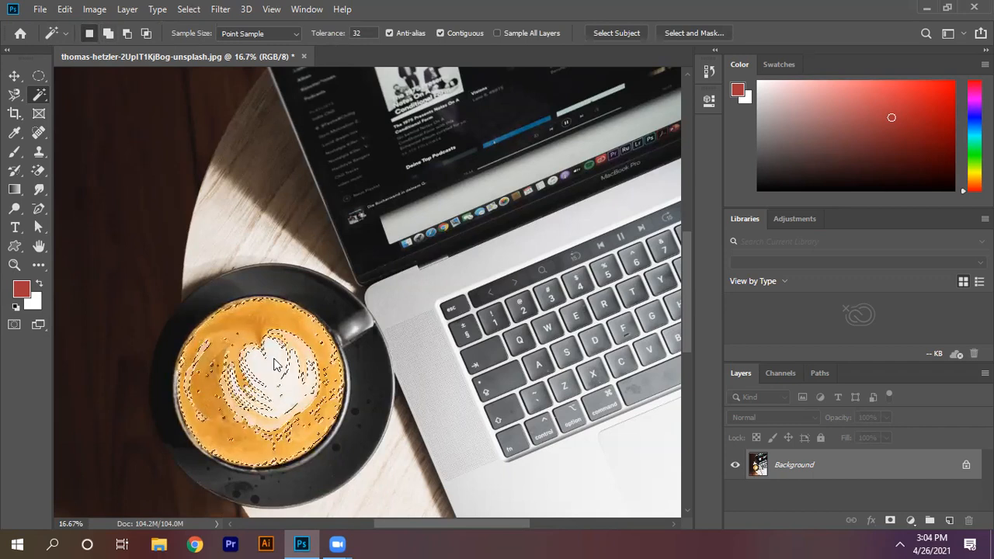
pyautogui.keyDown('shift'); pyautogui.click(231, 310); pyautogui.keyUp('shift')
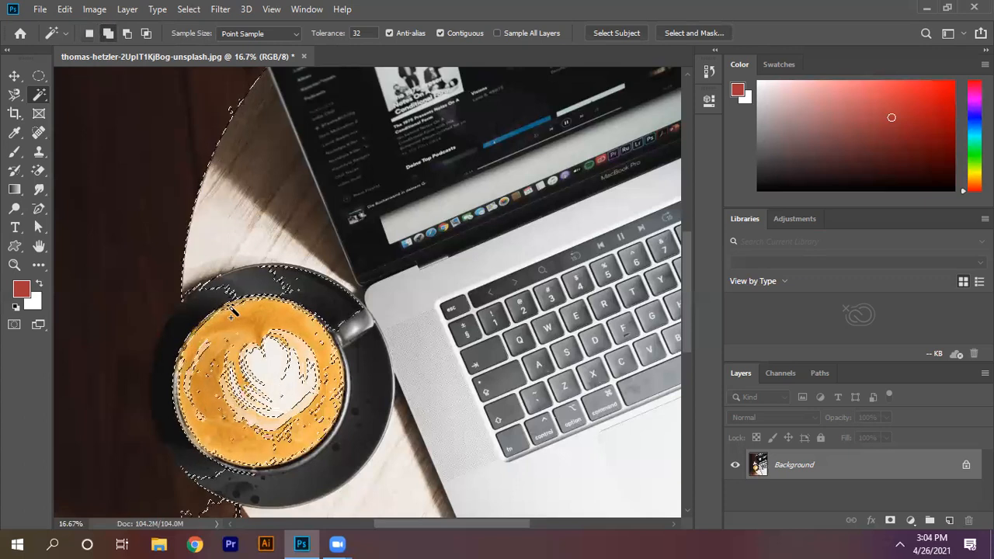
pyautogui.keyDown('alt'); pyautogui.click(232, 306); pyautogui.keyUp('alt')
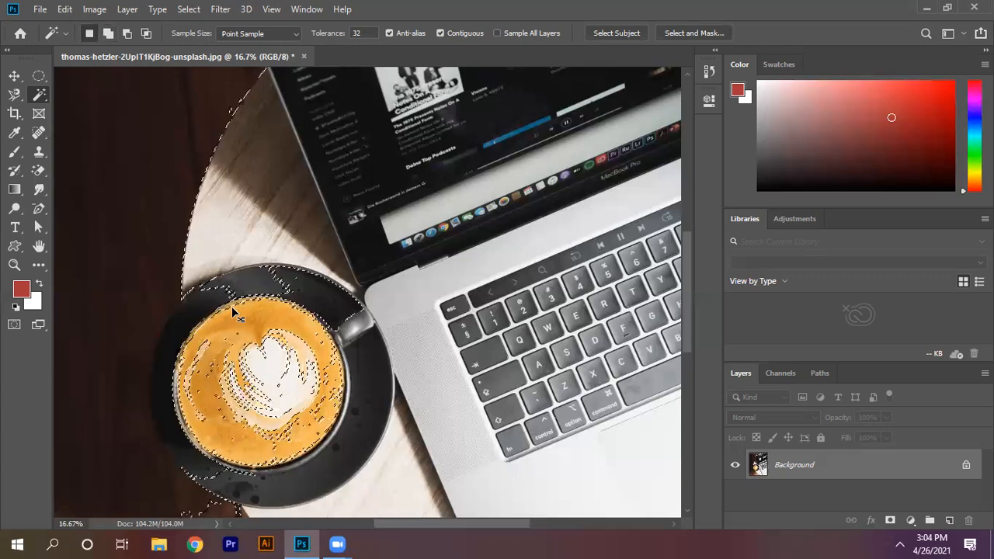
# Step: Select the laptop's dark screen with the Magic Wand tool, and replace that selection with the lower part of the coffee surface
pyautogui.rightClick(39, 94)
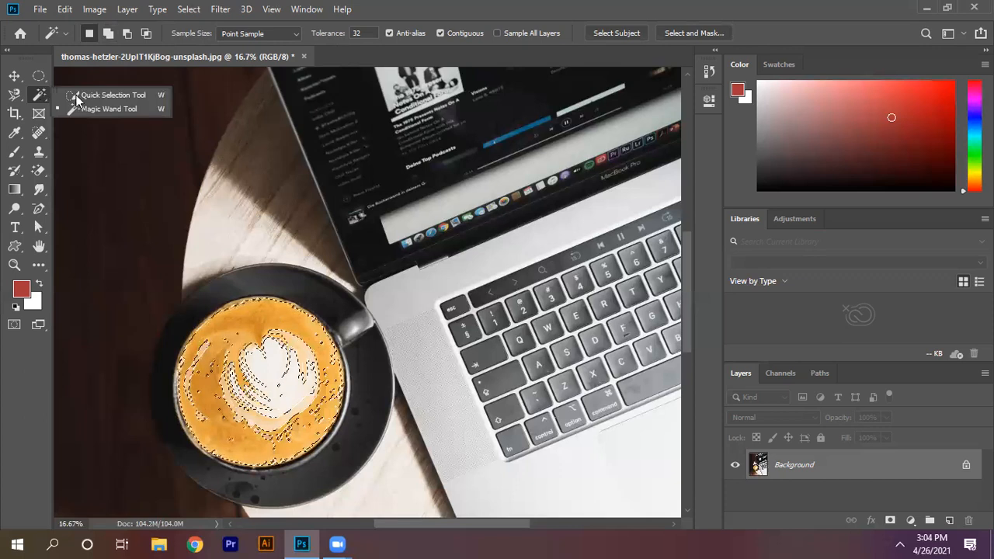
pyautogui.click(100, 108)
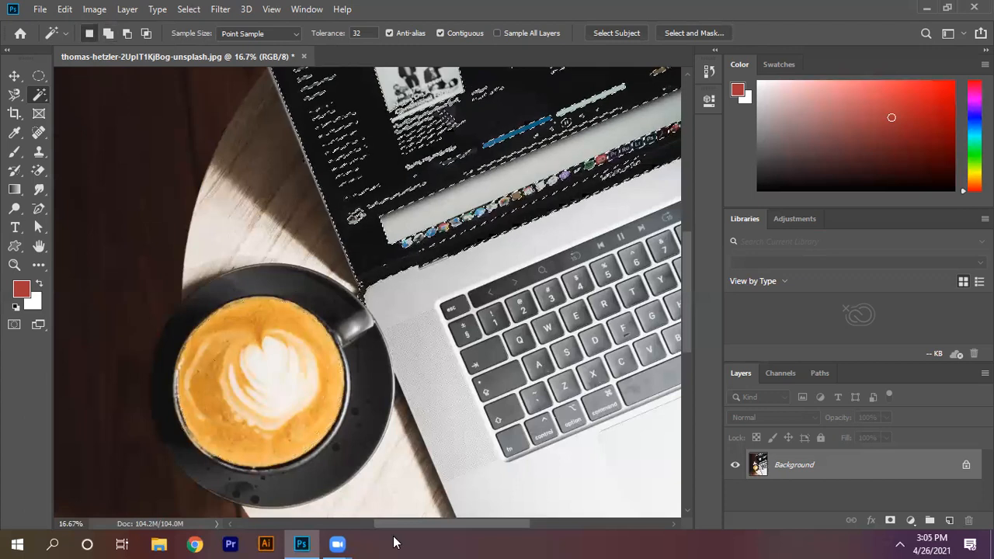
pyautogui.click(222, 427)
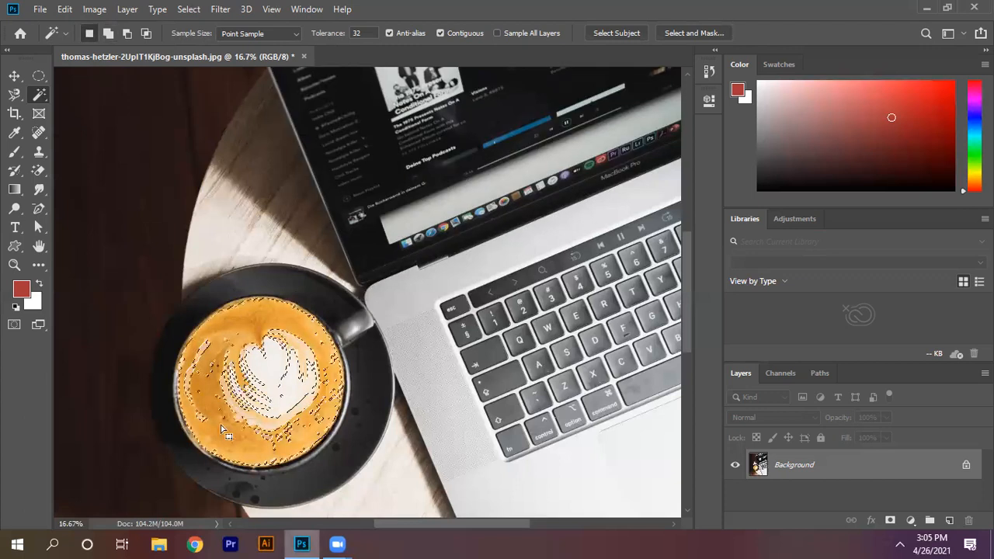
# Step: Extend the selection over the entire coffee surface with the Quick Selection tool at brush size 900
pyautogui.rightClick(39, 95)
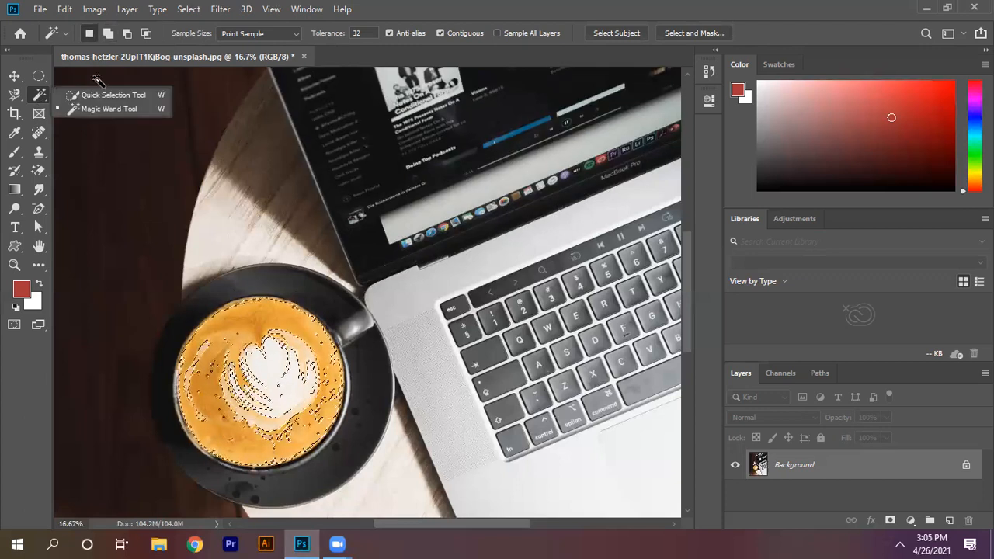
pyautogui.click(100, 95)
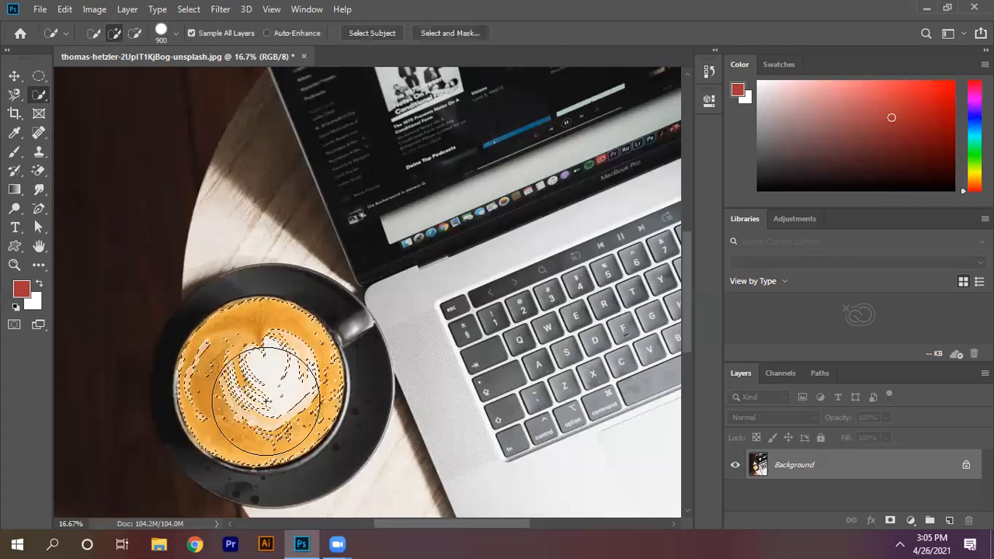
pyautogui.moveTo(265, 400)
pyautogui.mouseDown()
pyautogui.moveTo(233, 390)
pyautogui.moveTo(252, 371)
pyautogui.mouseUp()
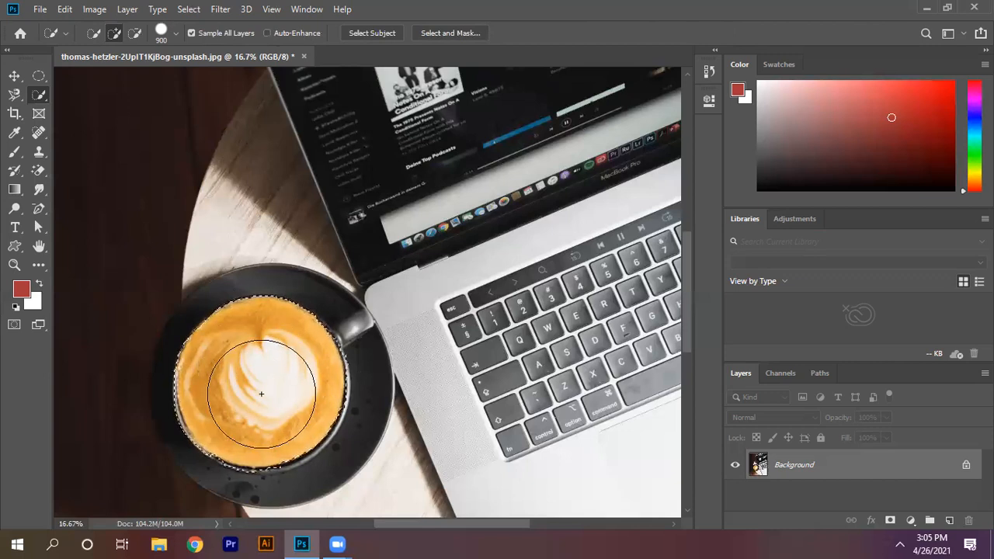
# Step: Copy the selected coffee surface to a new layer, and check the cutout with the background layer temporarily hidden
pyautogui.hotkey('ctrl', 'j')
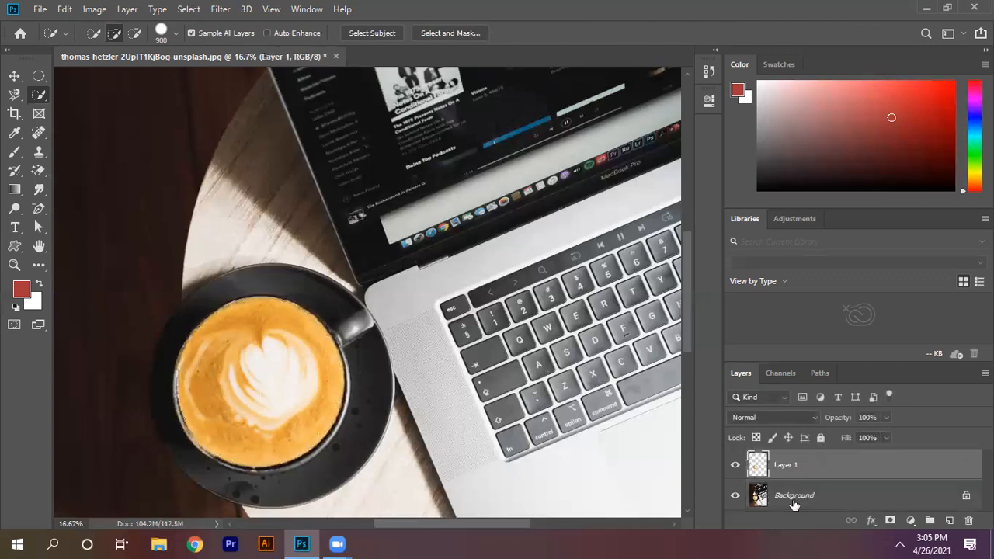
pyautogui.click(736, 496)
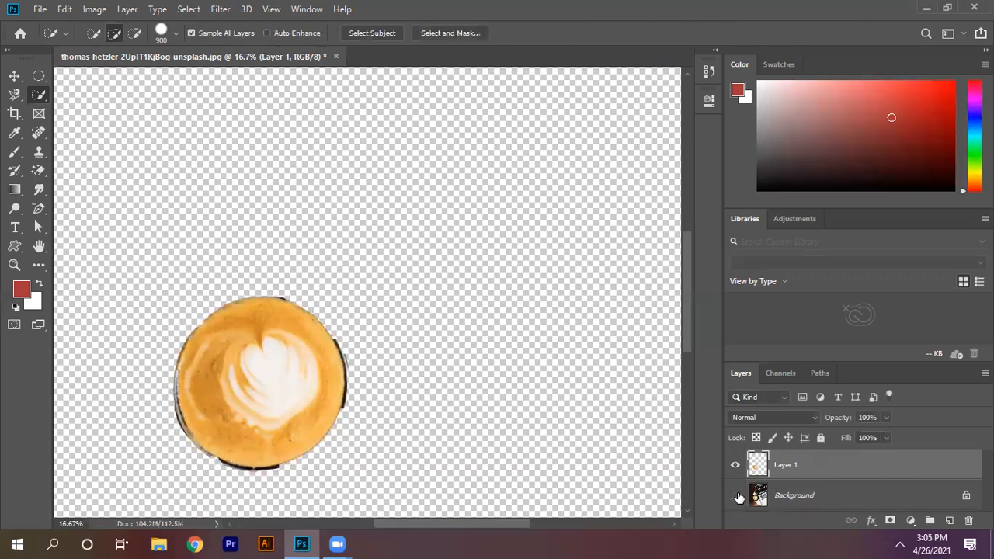
pyautogui.click(736, 496)
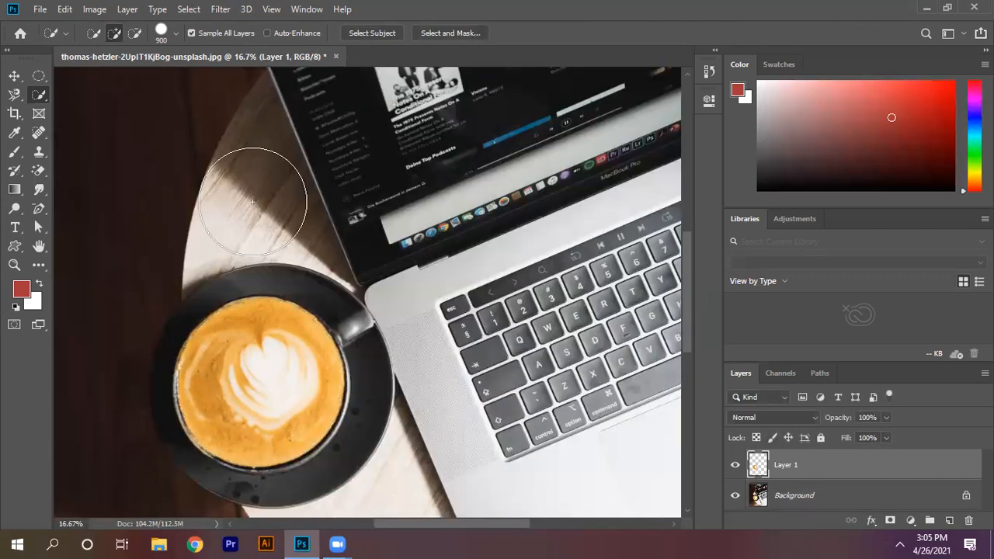
# Step: Open the photo of the desk with the LG monitor and laptop from the BOL Graphics folder
pyautogui.click(40, 9)
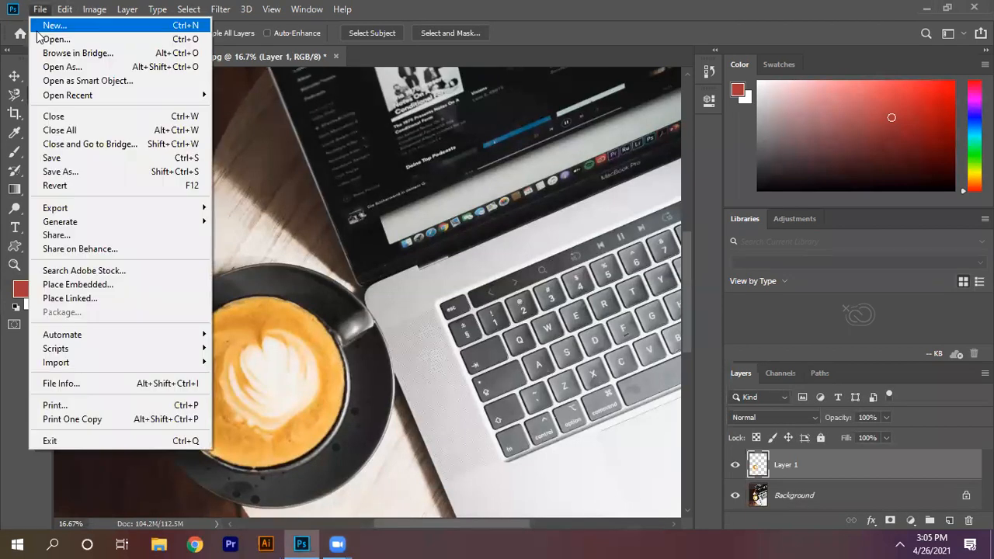
pyautogui.click(45, 40)
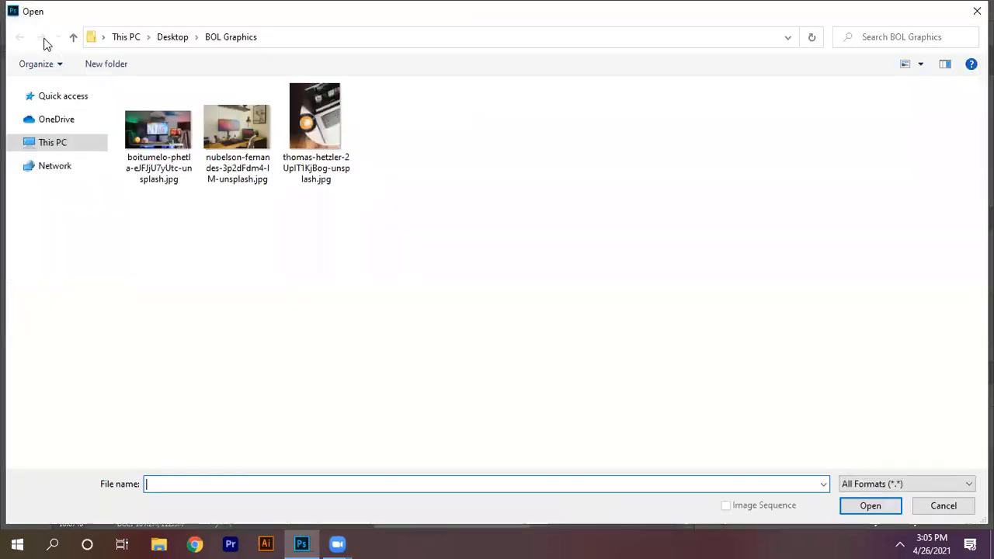
pyautogui.click(247, 146)
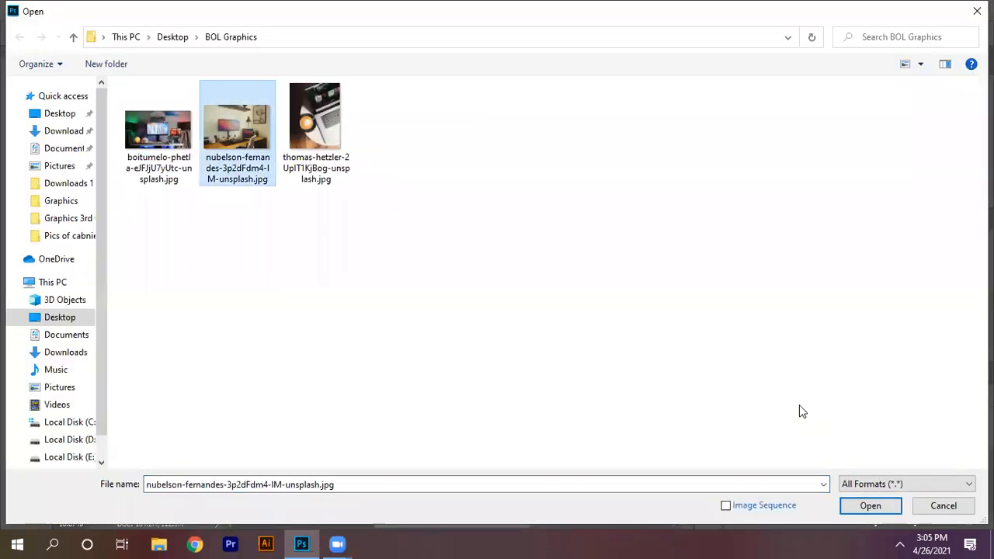
pyautogui.click(871, 506)
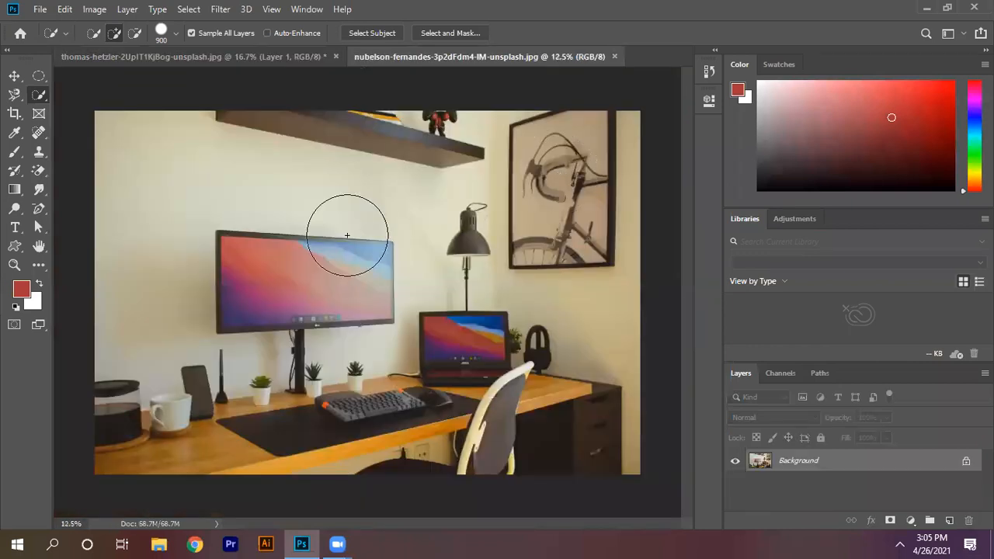
# Step: Trace the outer edge of the LG monitor's frame with the Magnetic Lasso tool, and close the path into a selection
pyautogui.hotkey('ctrl', '+')
pyautogui.hotkey('ctrl', '+')
pyautogui.hotkey('ctrl', '+')
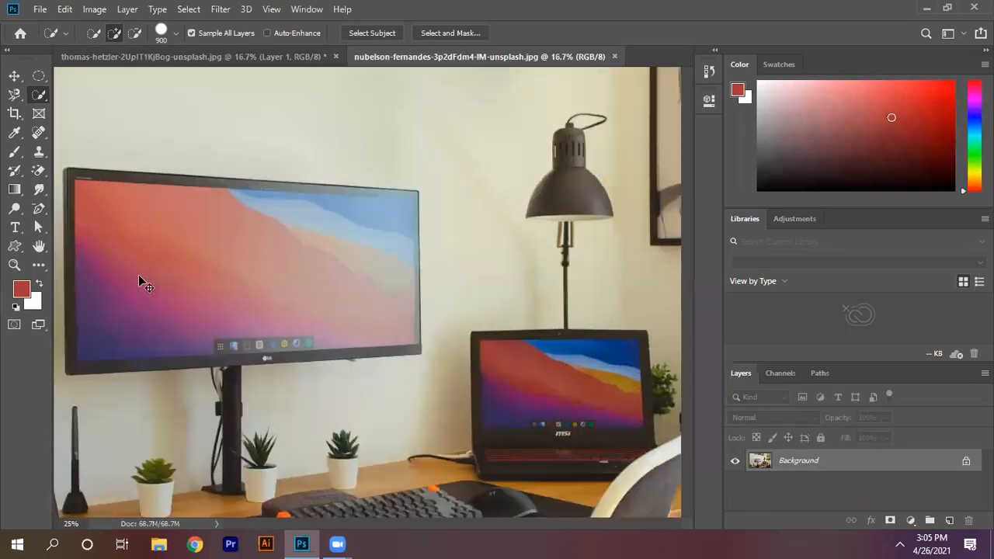
pyautogui.click(15, 95)
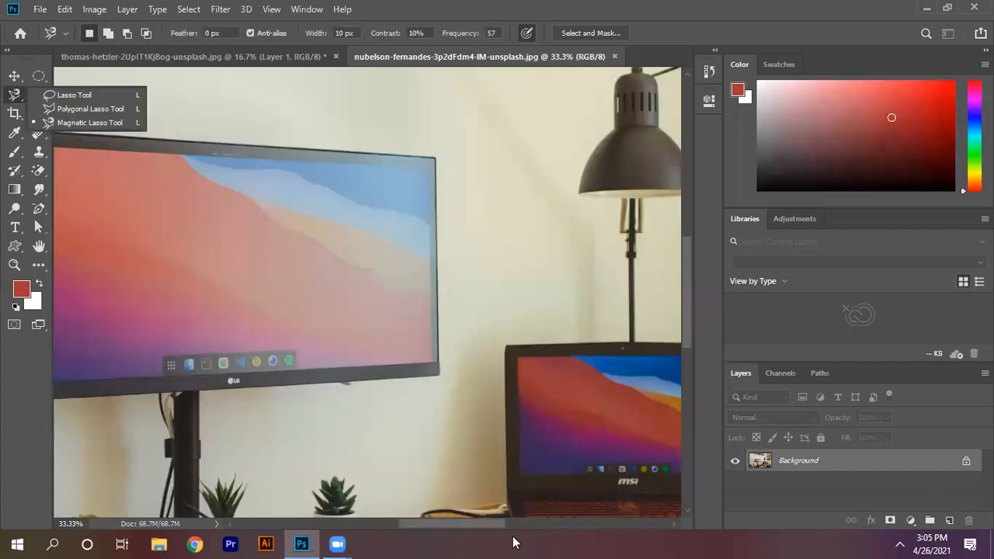
pyautogui.moveTo(491, 524); pyautogui.dragTo(458, 524)
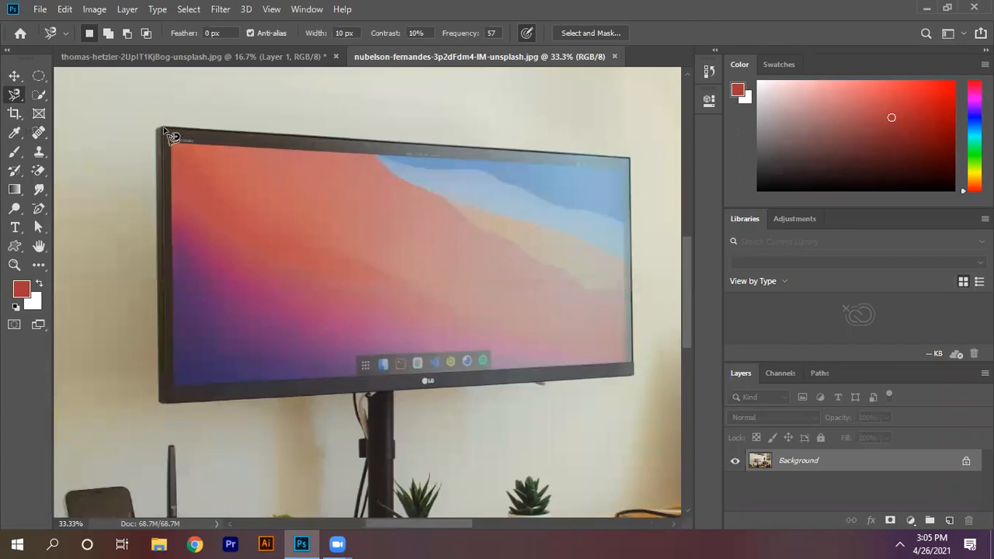
pyautogui.click(162, 130)
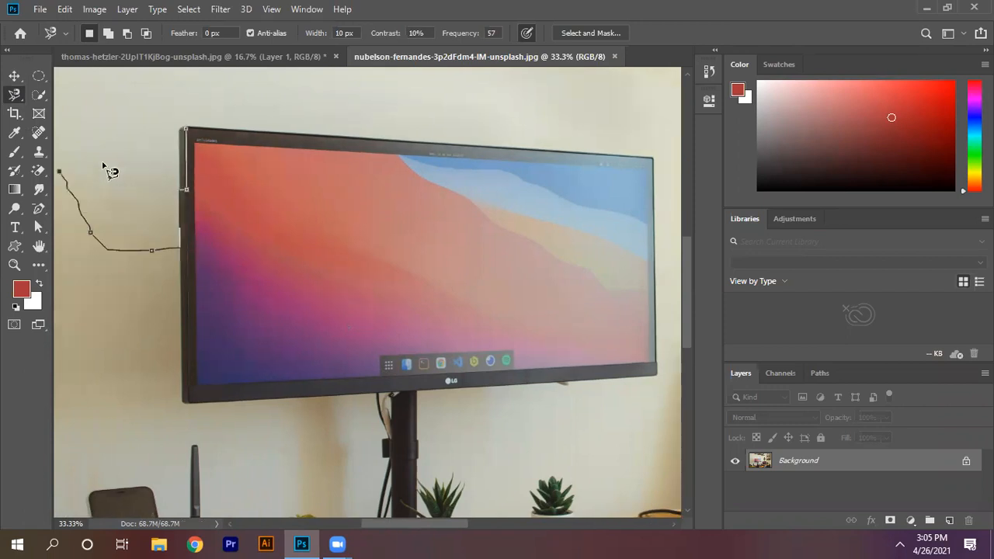
pyautogui.press('Escape')
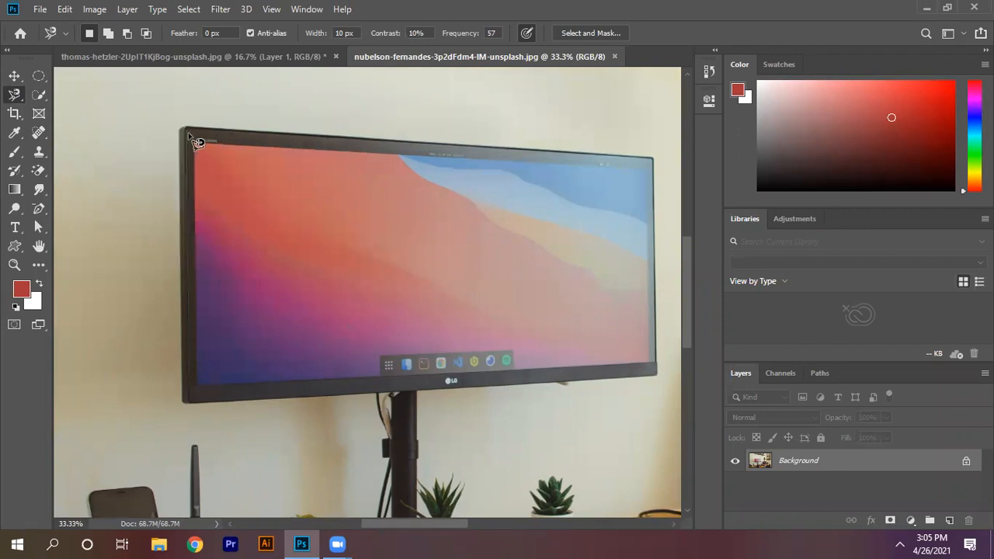
pyautogui.click(187, 138)
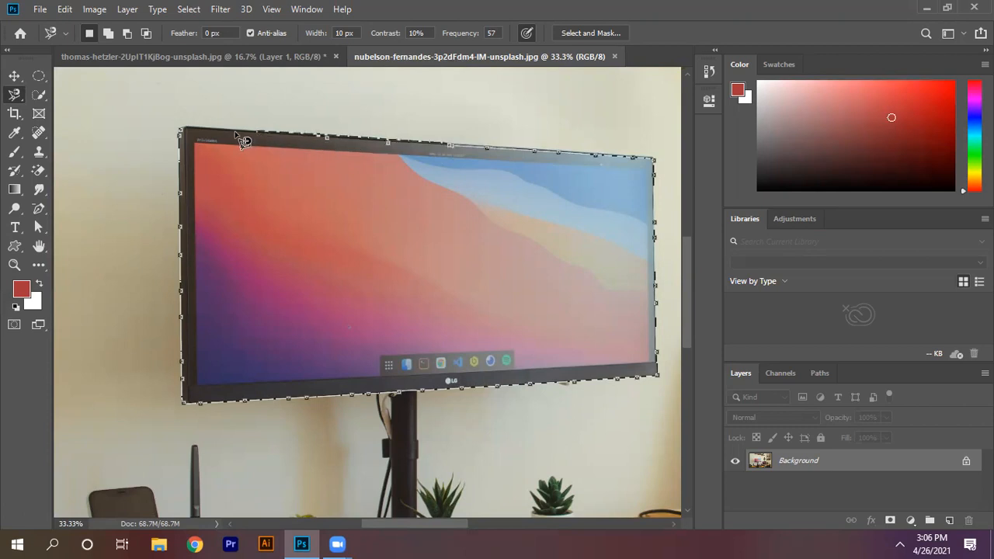
pyautogui.click(187, 138)
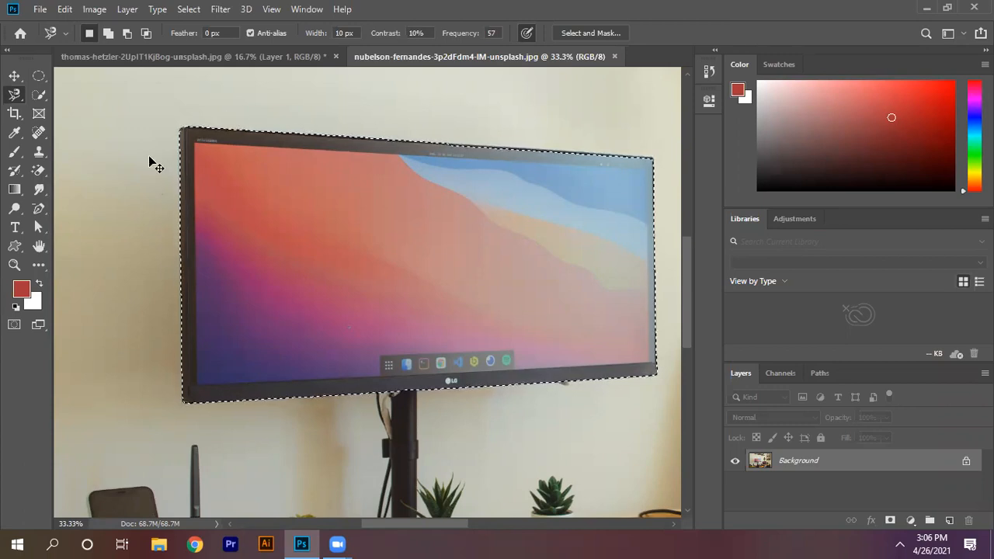
# Step: Copy the selected monitor to a new layer, and shift the cutout slightly to the left with the background hidden
pyautogui.hotkey('ctrl', 'j')
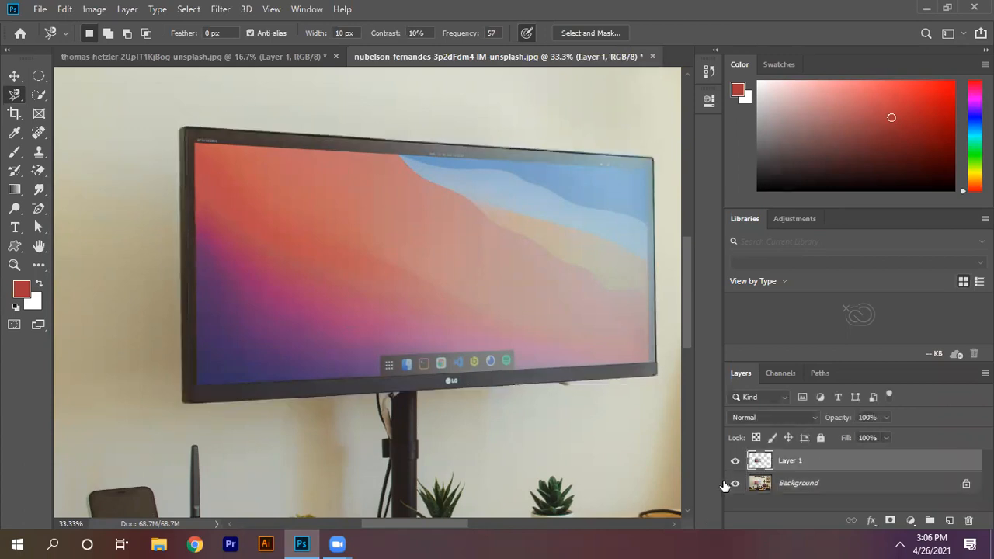
pyautogui.click(734, 482)
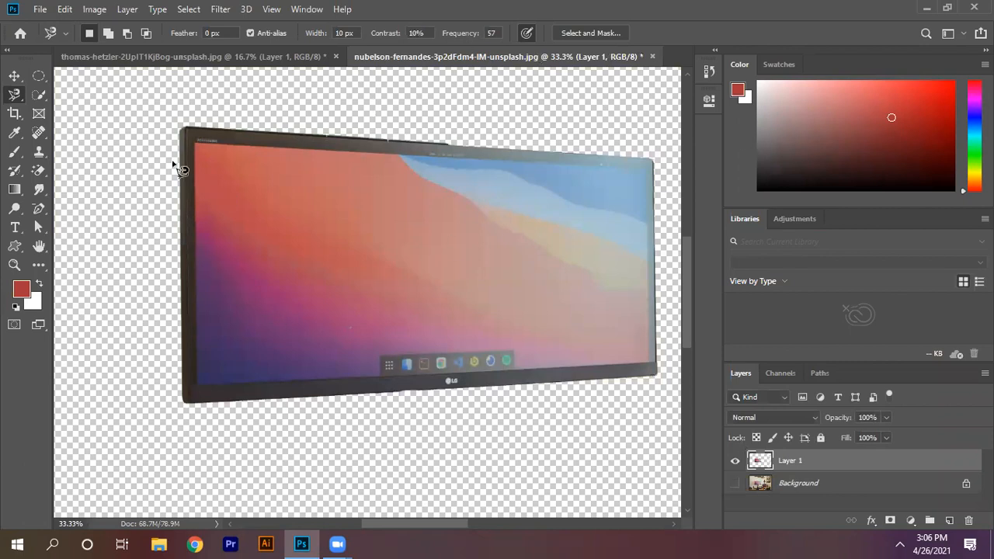
pyautogui.click(14, 76)
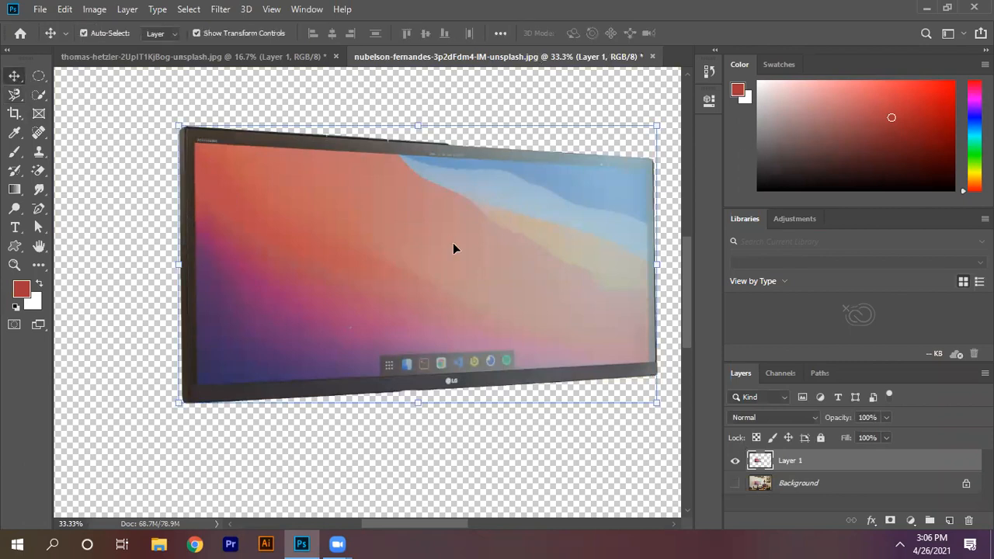
pyautogui.moveTo(456, 253); pyautogui.dragTo(421, 251)
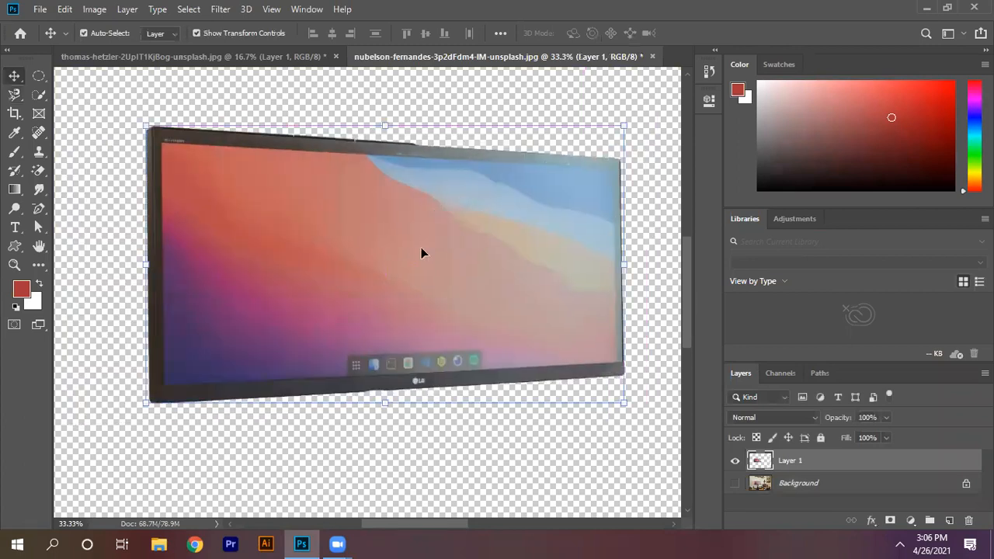
# Step: Try scaling the monitor cutout to about 48% width and 33% height and moving it upward, and cancel the transform
pyautogui.hotkey('ctrl', 't')
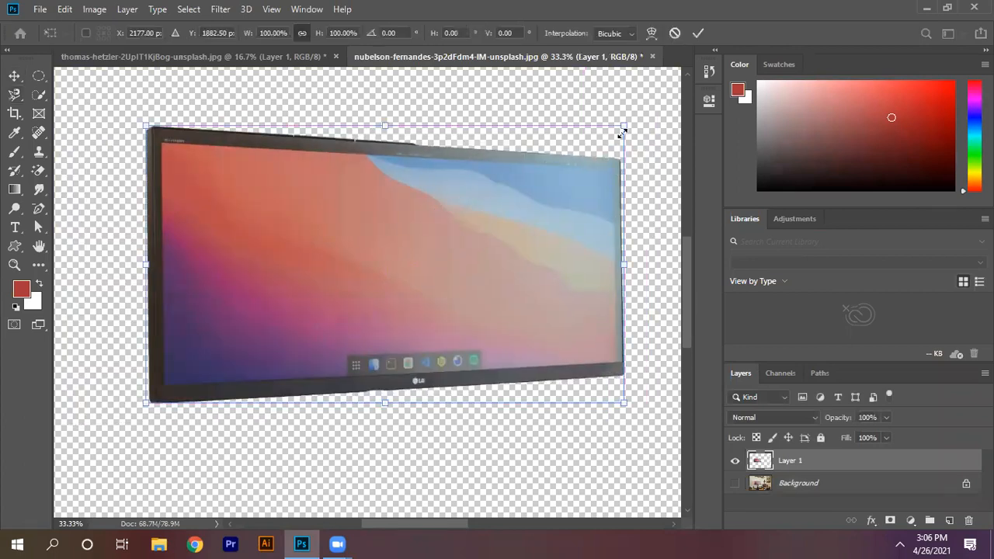
pyautogui.moveTo(516, 229); pyautogui.dragTo(371, 315)
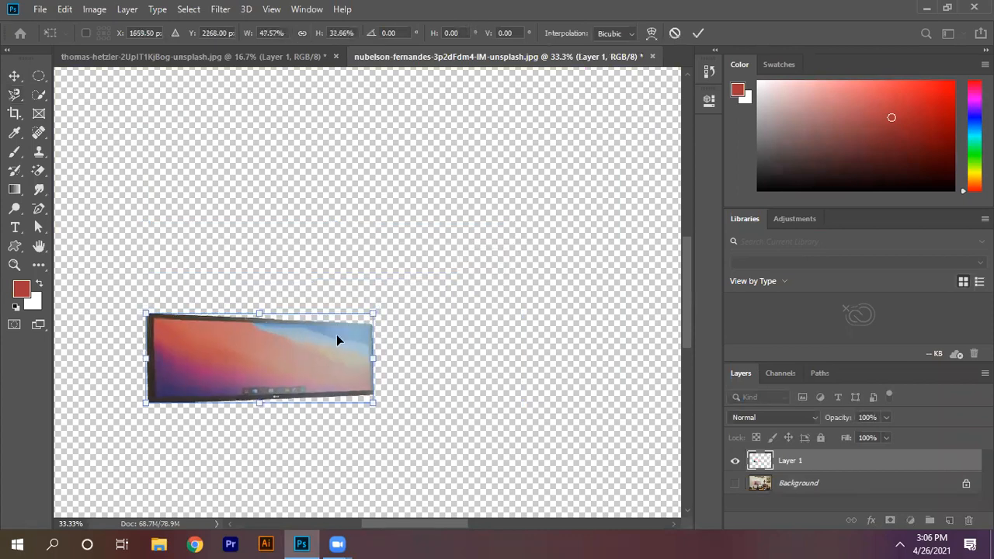
pyautogui.moveTo(295, 352); pyautogui.dragTo(432, 199)
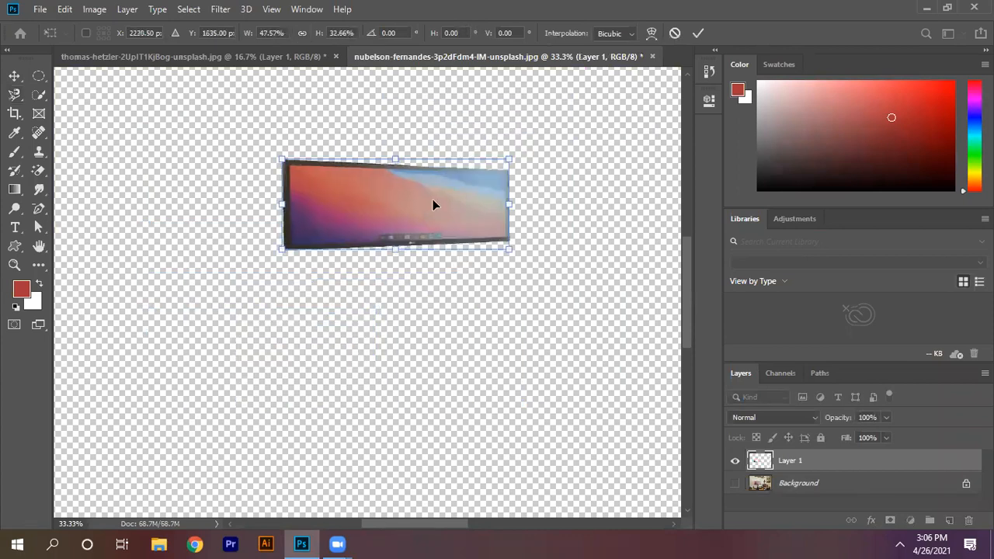
pyautogui.click(674, 34)
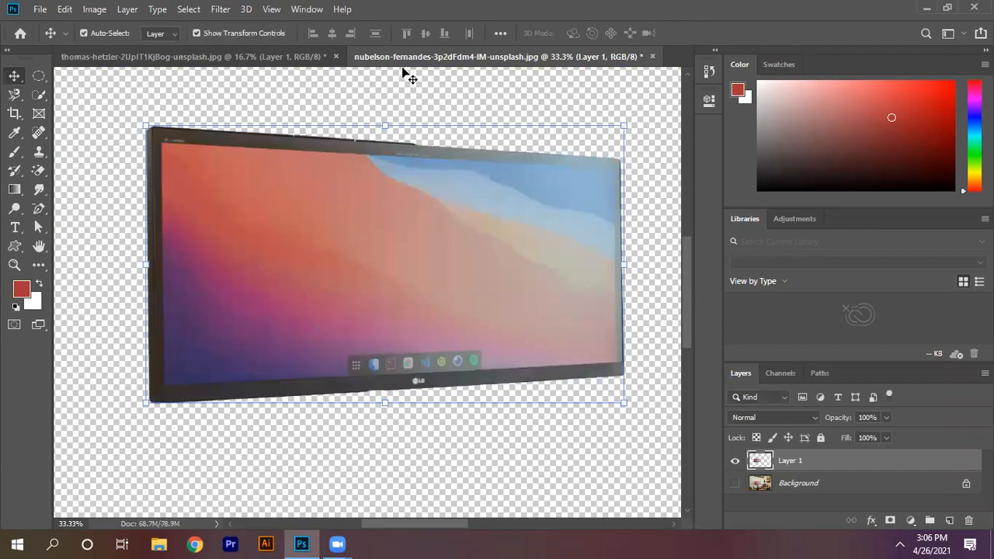
# Step: Show the background layer, and delete the monitor copy after moving it down over the photo
pyautogui.click(736, 484)
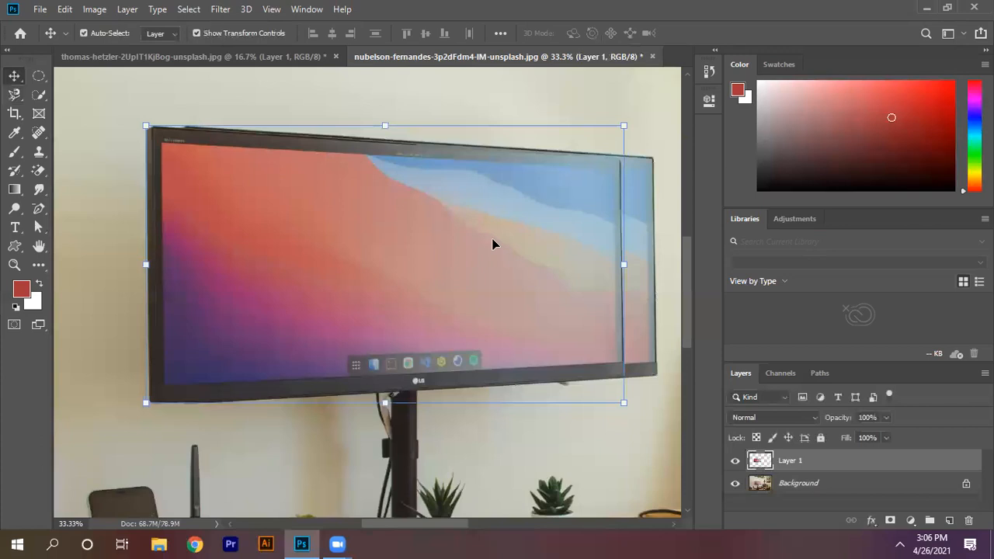
pyautogui.moveTo(504, 360); pyautogui.dragTo(520, 347)
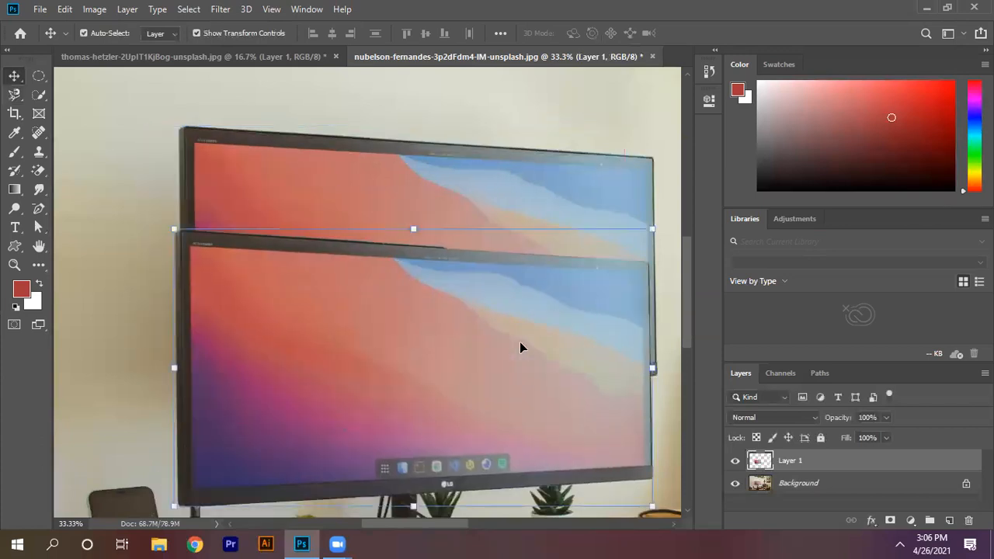
pyautogui.press('Delete')
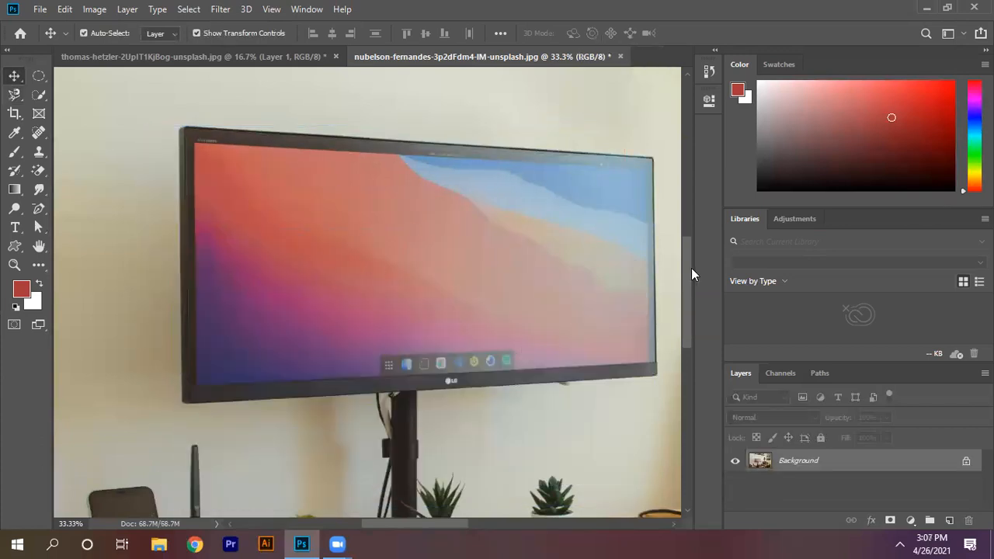
# Step: Select the leftmost succulent together with its white pot by tracing their outline with the Magnetic Lasso tool
pyautogui.moveTo(689, 274); pyautogui.dragTo(693, 344)
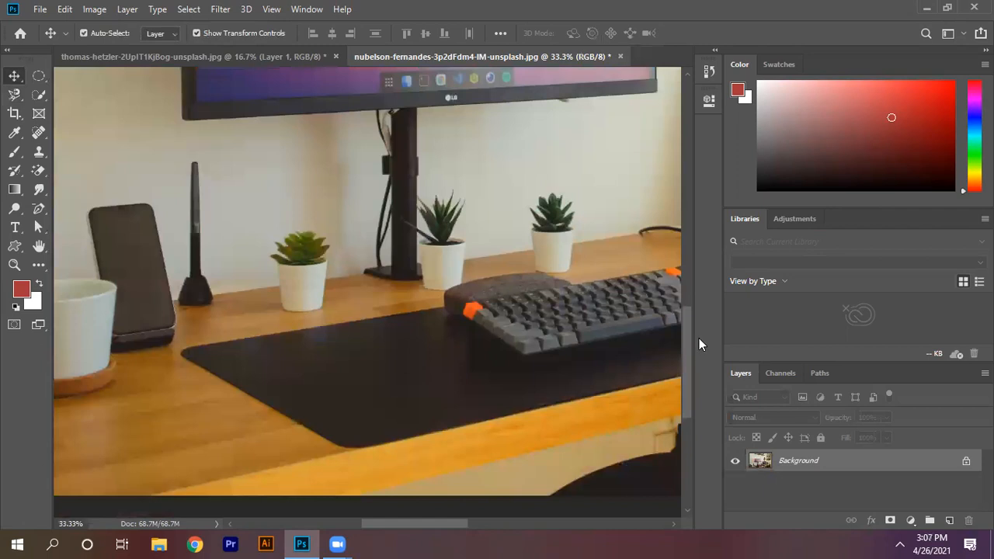
pyautogui.scroll(3, 320, 332)
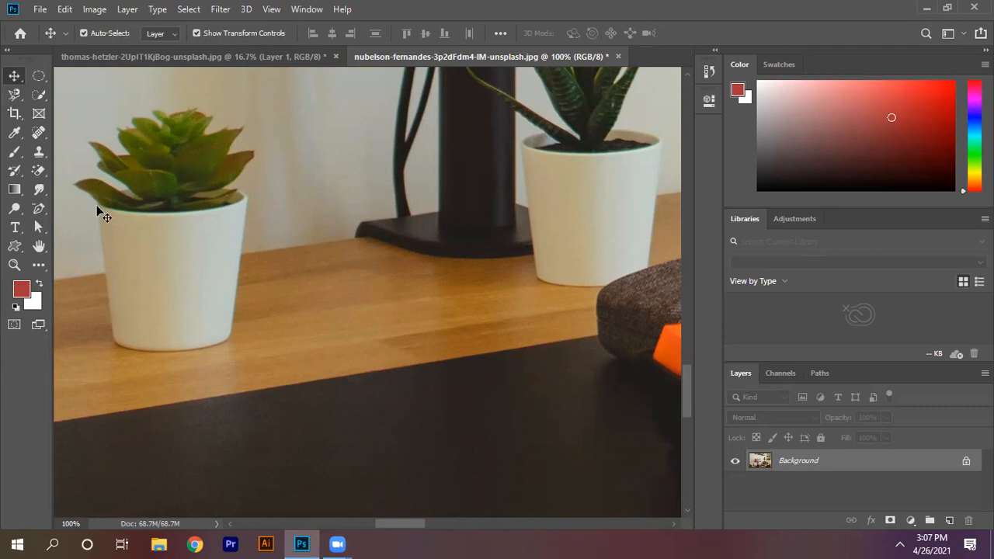
pyautogui.click(14, 94)
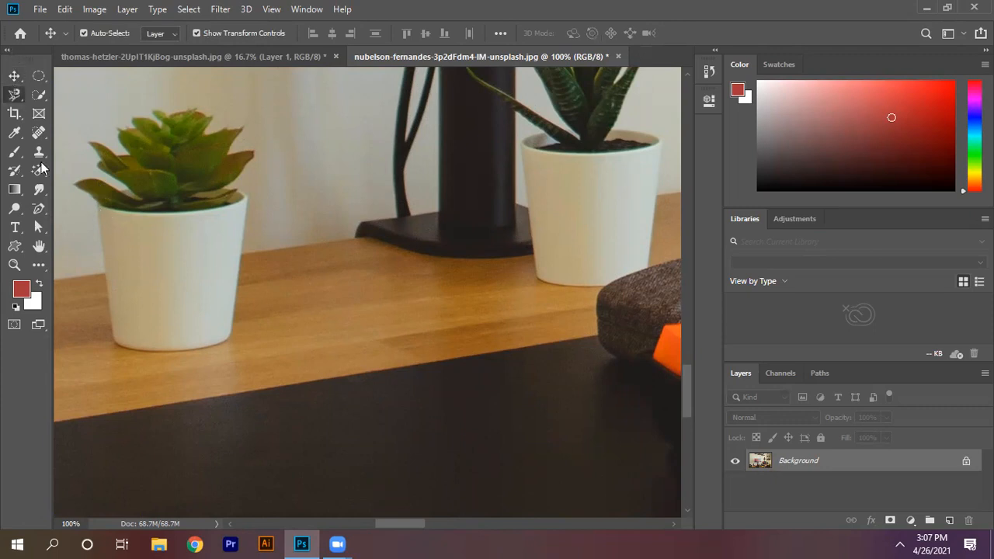
pyautogui.click(81, 183)
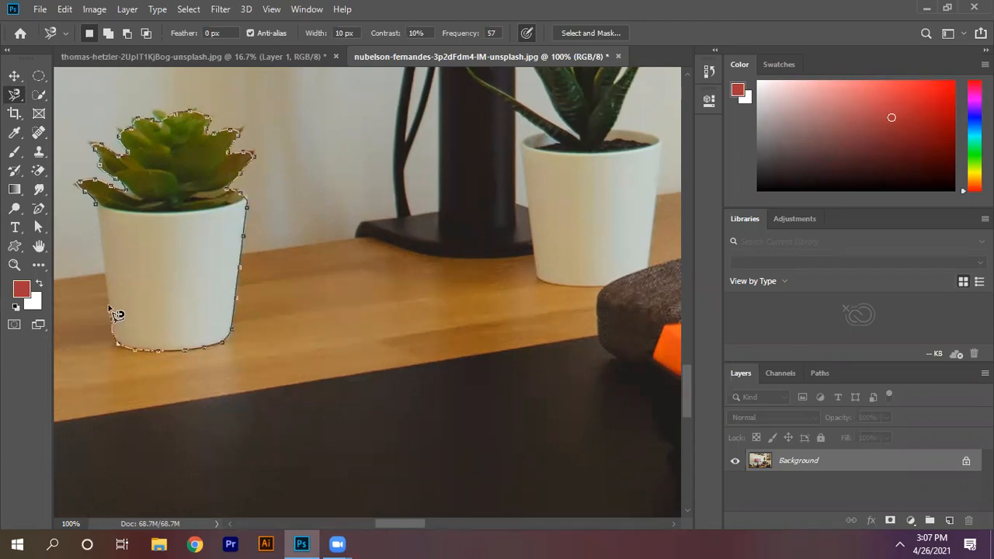
pyautogui.click(96, 205)
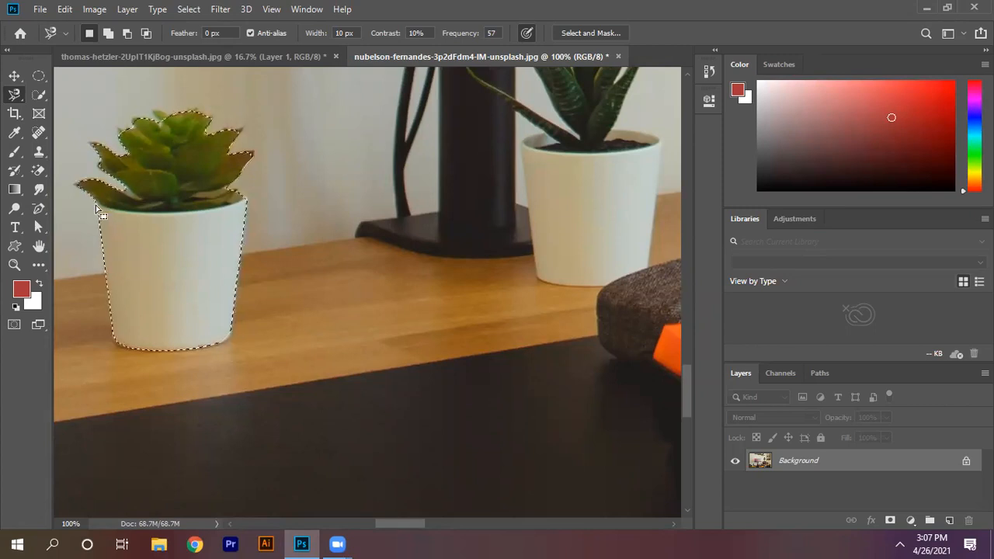
# Step: Copy the selected potted succulent to a new layer, and place the duplicate between the original and the monitor stand
pyautogui.hotkey('ctrl', 'j')
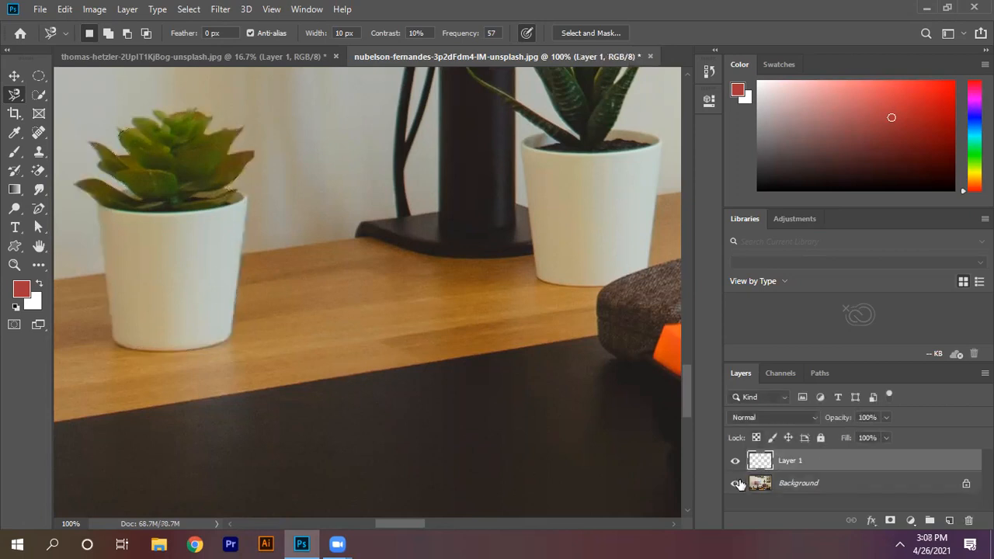
pyautogui.click(14, 76)
pyautogui.moveTo(177, 251); pyautogui.dragTo(367, 257)
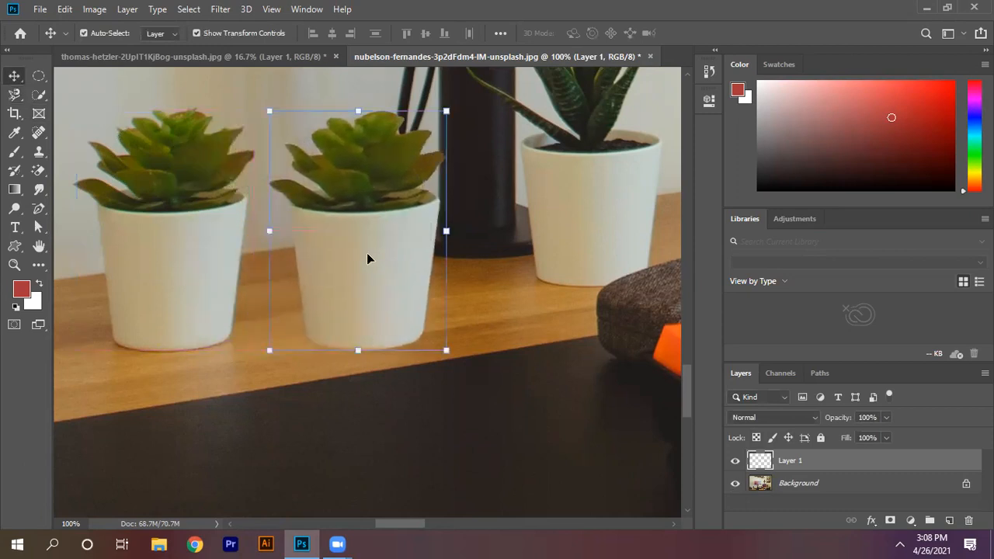
# Step: Move the duplicated succulent slightly closer to the monitor stand
pyautogui.click(587, 125)
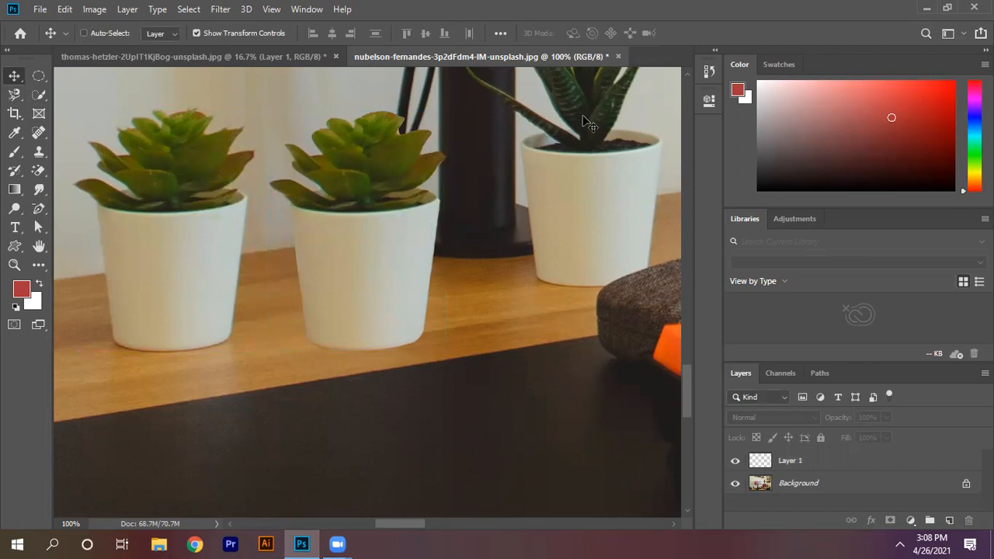
pyautogui.hotkey('ctrl', '-')
pyautogui.hotkey('ctrl', '-')
pyautogui.hotkey('ctrl', '-')
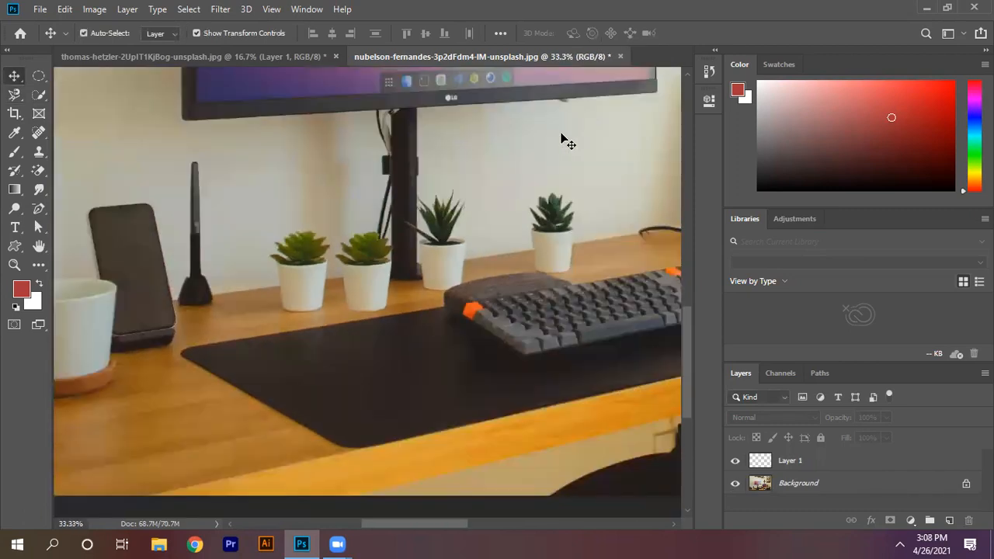
pyautogui.moveTo(392, 271)
pyautogui.mouseDown()
pyautogui.moveTo(227, 311)
pyautogui.moveTo(245, 289)
pyautogui.moveTo(408, 231)
pyautogui.moveTo(391, 263)
pyautogui.mouseUp()
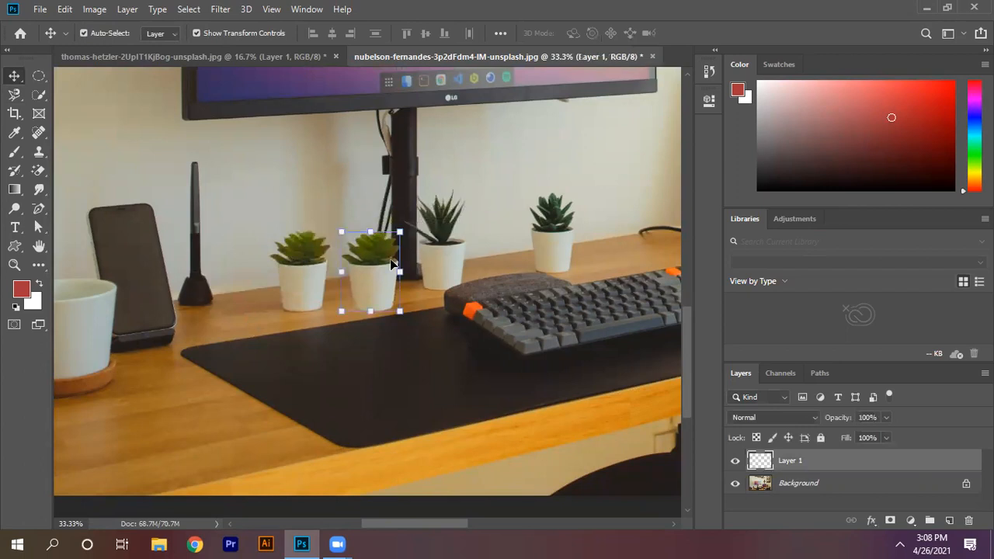
# Step: Examine the cut-out edges of the duplicated succulent up close, from its leaves down to the base of its pot
pyautogui.click(497, 198)
pyautogui.click(375, 293)
pyautogui.click(14, 265)
pyautogui.click(435, 264)
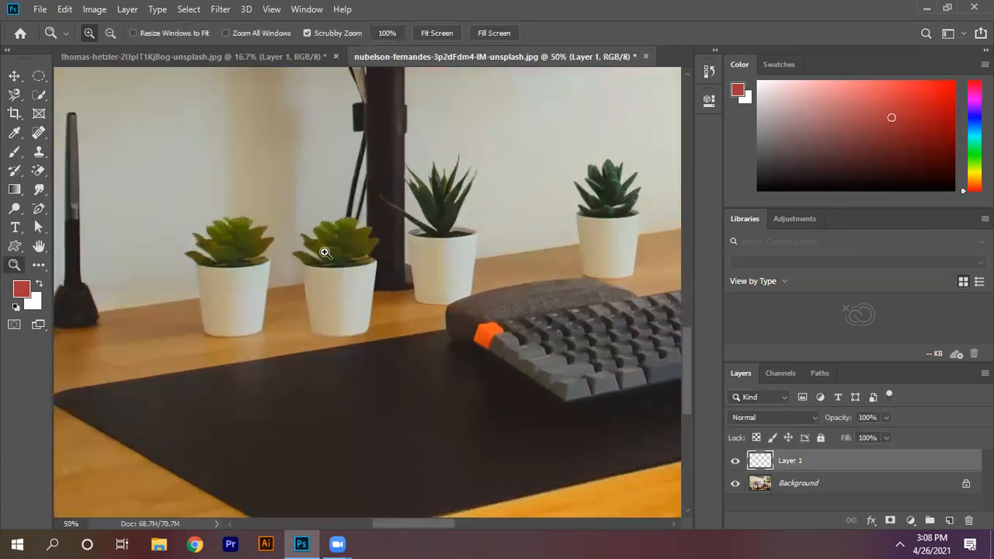
pyautogui.moveTo(325, 252); pyautogui.dragTo(457, 211)
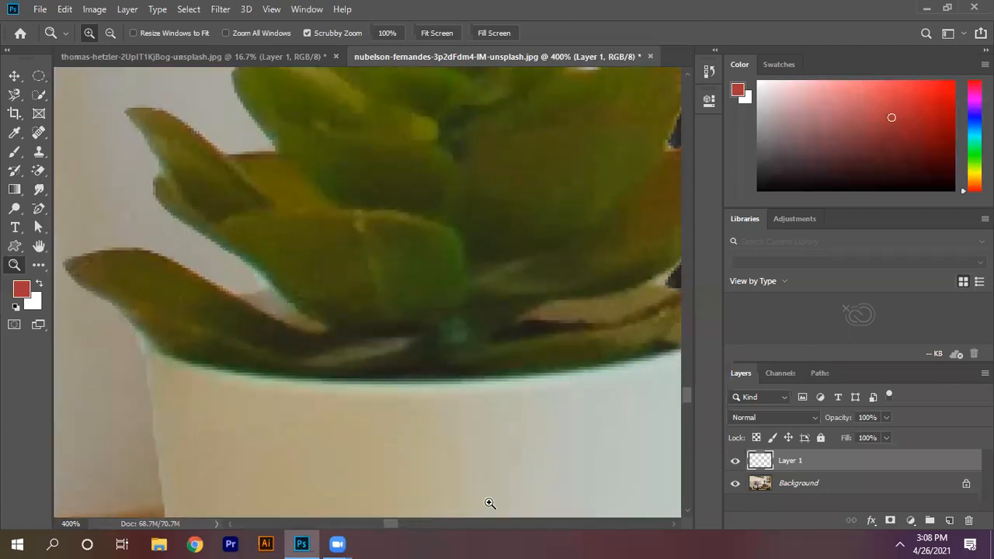
pyautogui.moveTo(688, 401); pyautogui.dragTo(690, 388)
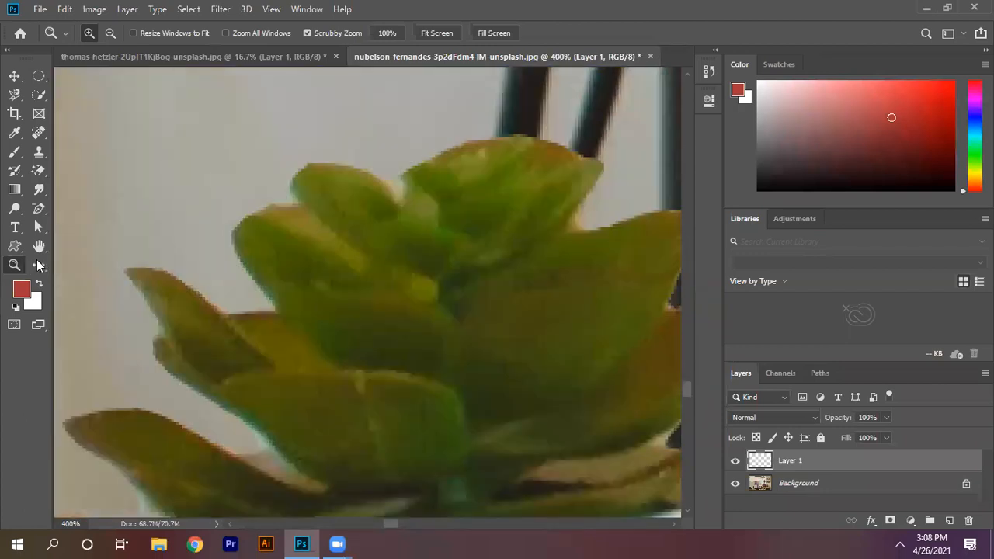
pyautogui.click(38, 253)
pyautogui.hotkey('ctrl', '-')
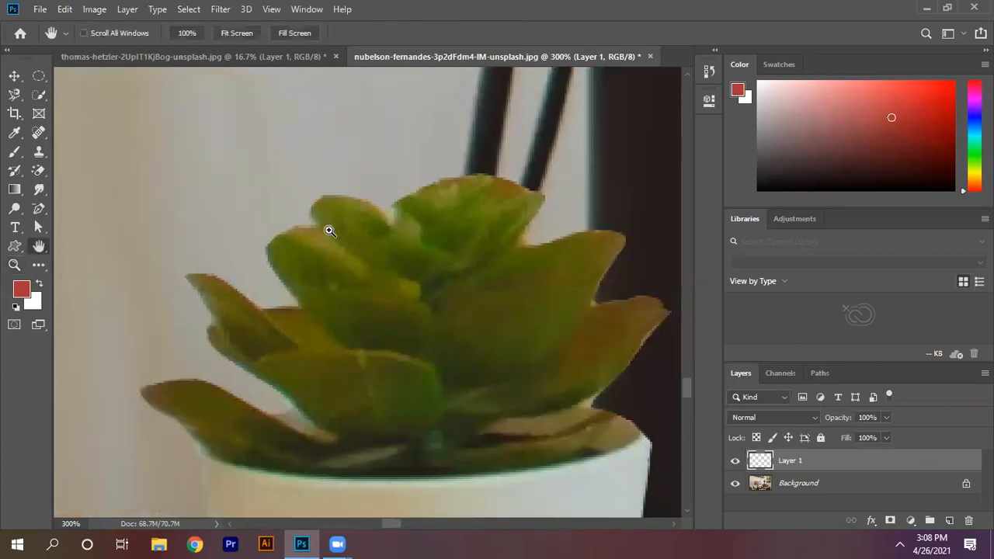
pyautogui.hotkey('ctrl', '-')
pyautogui.moveTo(217, 302); pyautogui.dragTo(244, 174)
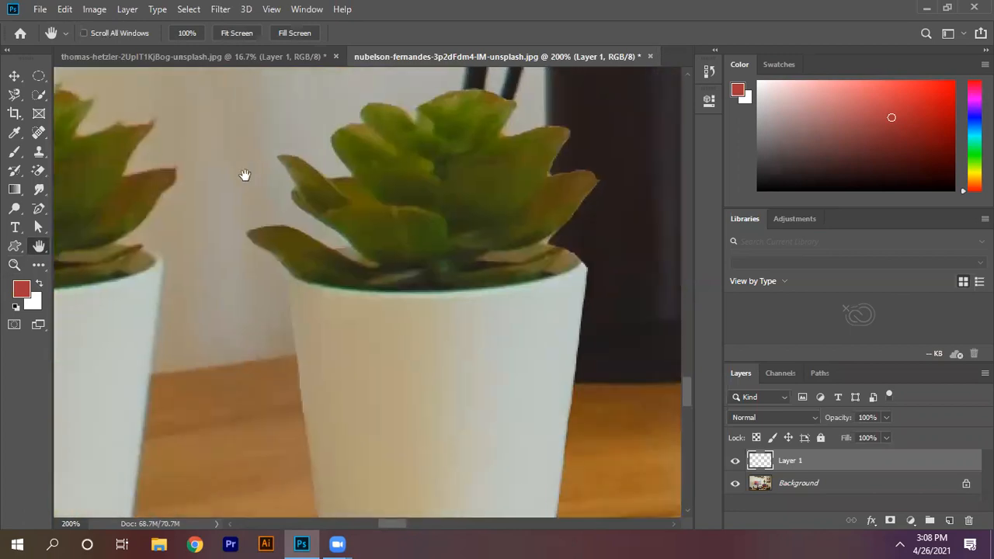
pyautogui.moveTo(391, 370); pyautogui.dragTo(390, 211)
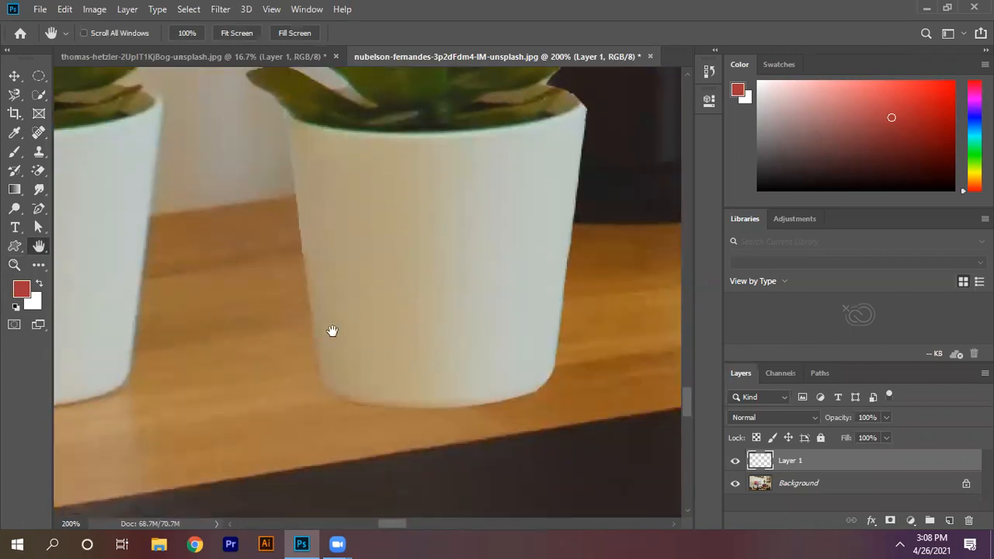
pyautogui.hotkey('ctrl', '-')
pyautogui.hotkey('ctrl', '-')
pyautogui.hotkey('ctrl', '-')
pyautogui.hotkey('ctrl', '-')
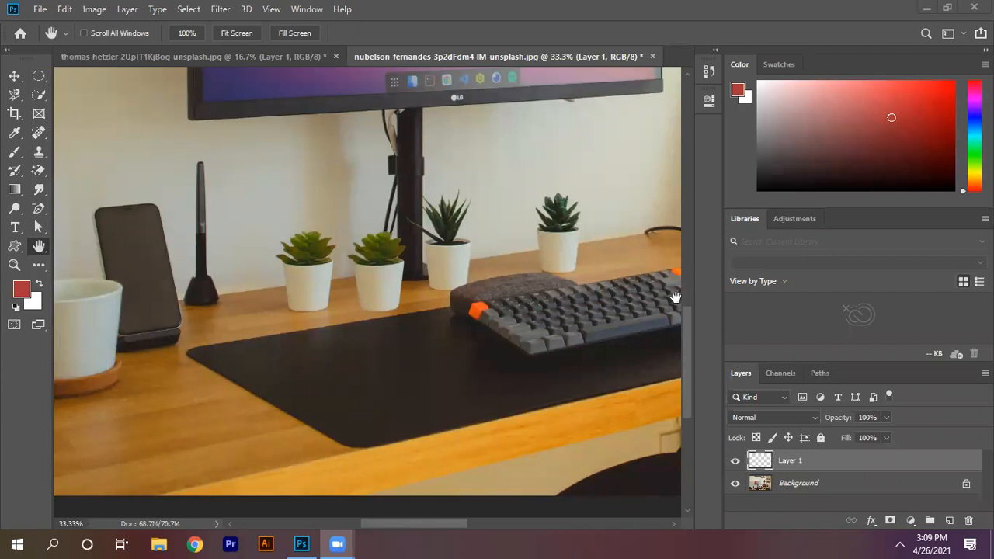
# Step: Switch back to the Move tool and deselect the duplicated succulent's layer
pyautogui.click(18, 78)
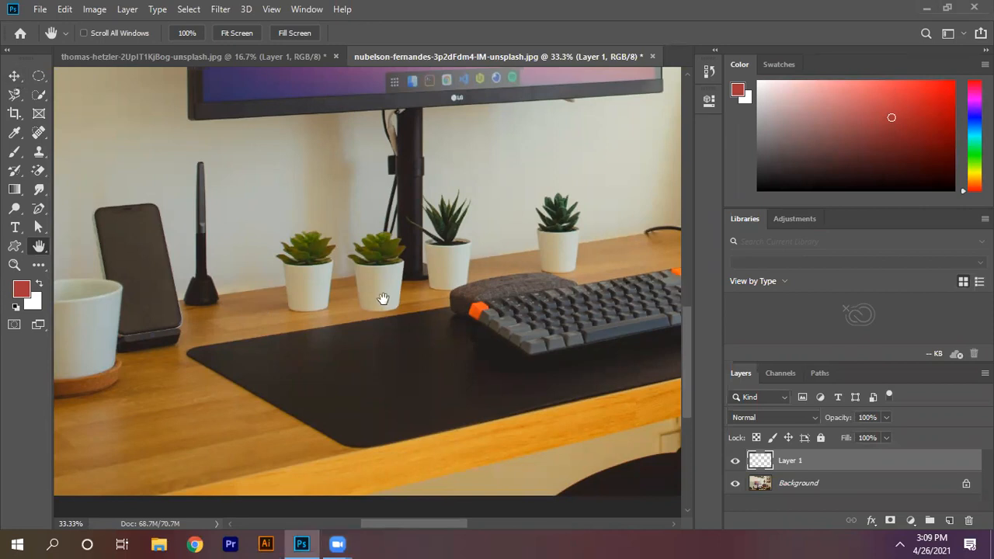
pyautogui.click(17, 78)
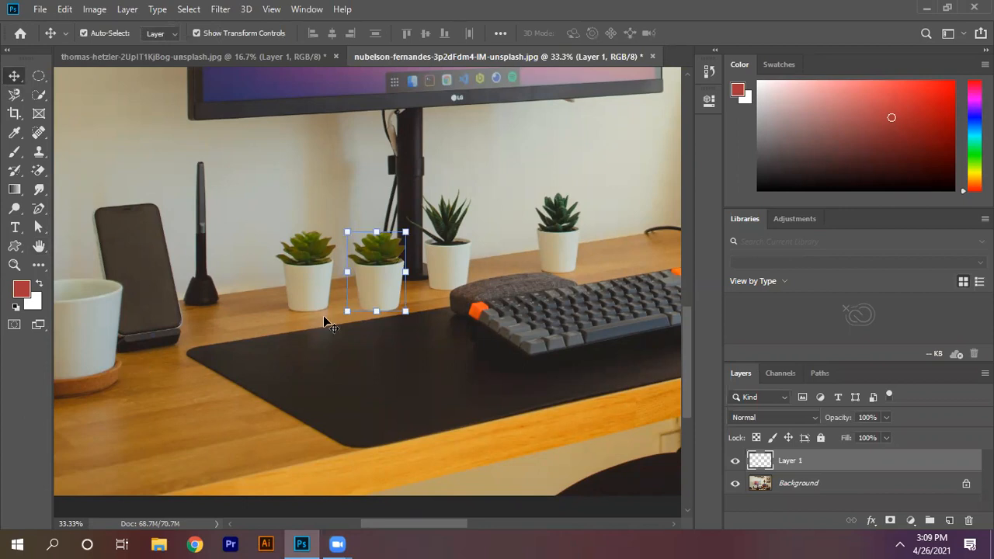
pyautogui.click(604, 304)
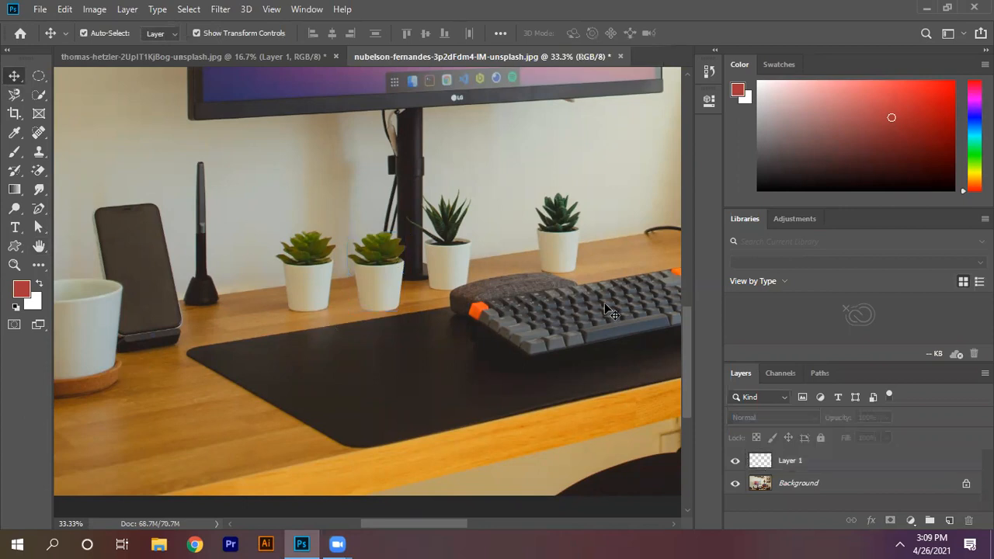
pyautogui.moveTo(685, 316); pyautogui.dragTo(695, 249)
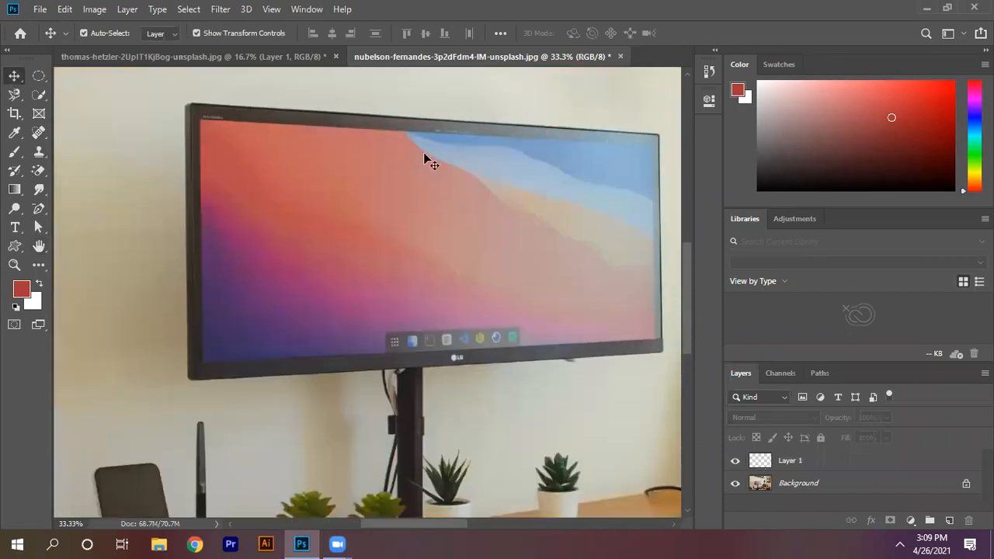
pyautogui.moveTo(684, 285); pyautogui.dragTo(693, 349)
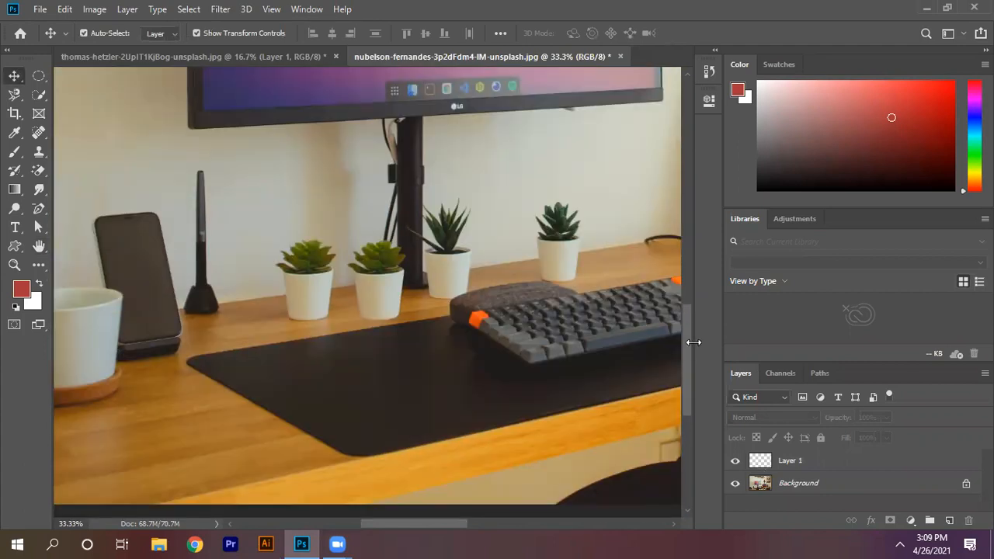